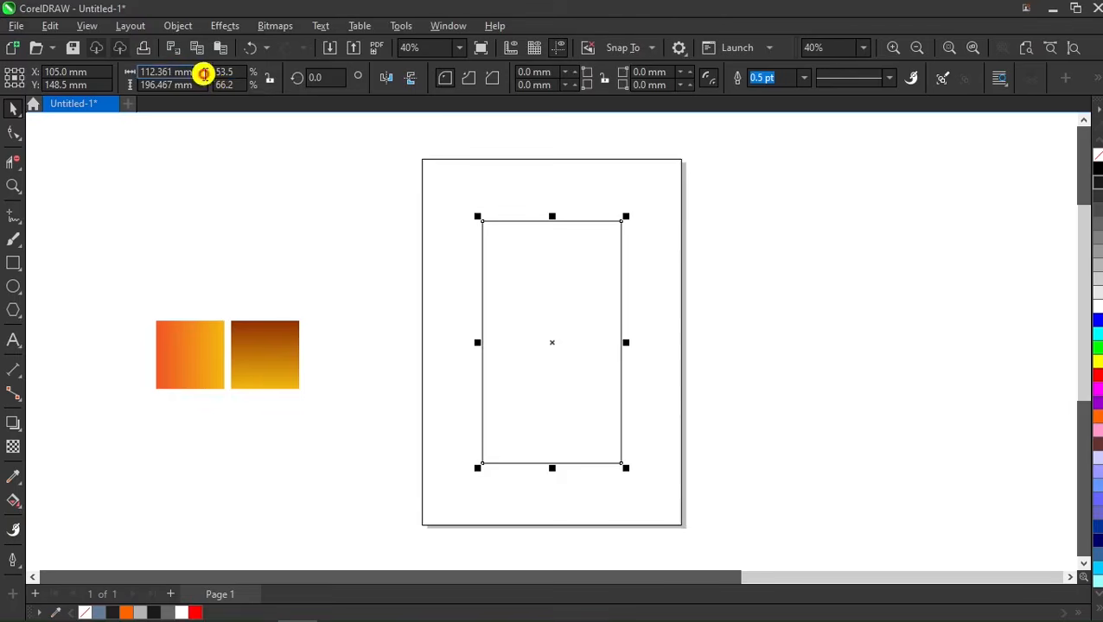
Set the rectangle's width to 110 mm and its height to 200 mm
type("100")
key("BackSpace")
key("BackSpace")
type("11")
key("BackSpace")
type("0")
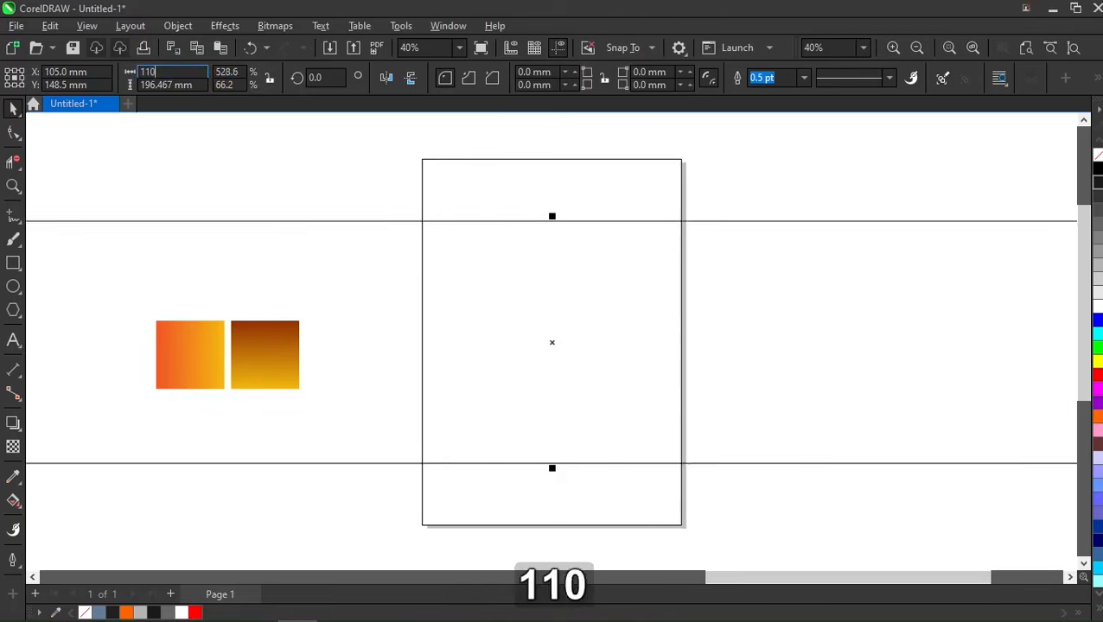
key("Return")
left_click(909, 267)
left_click(620, 369)
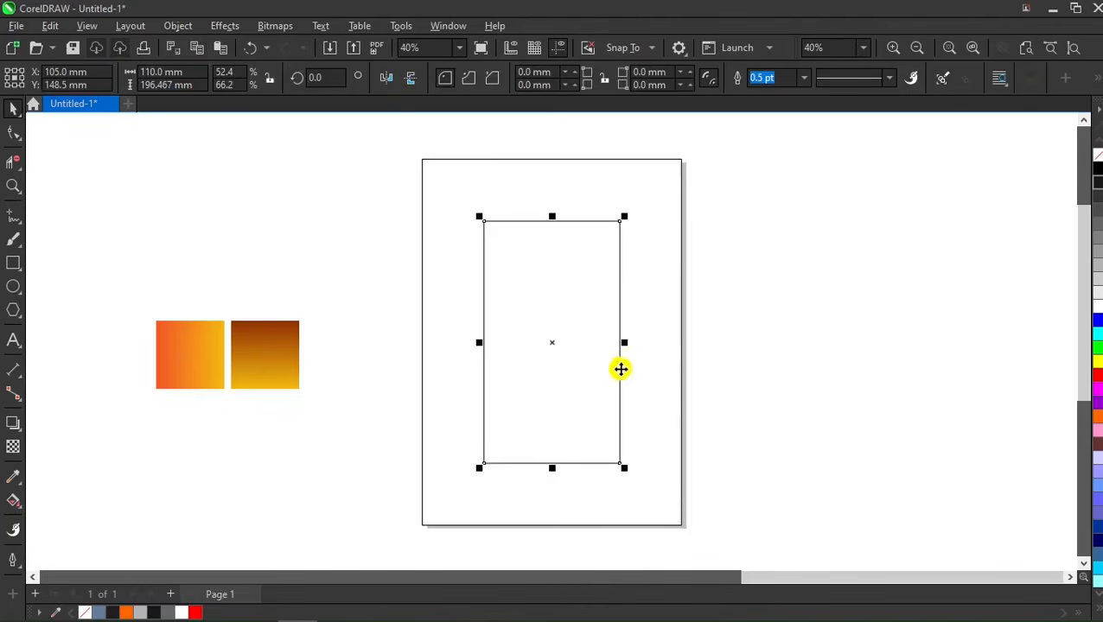
left_click_drag(197, 90, 90, 86)
type("200")
key("Return")
left_click(526, 318)
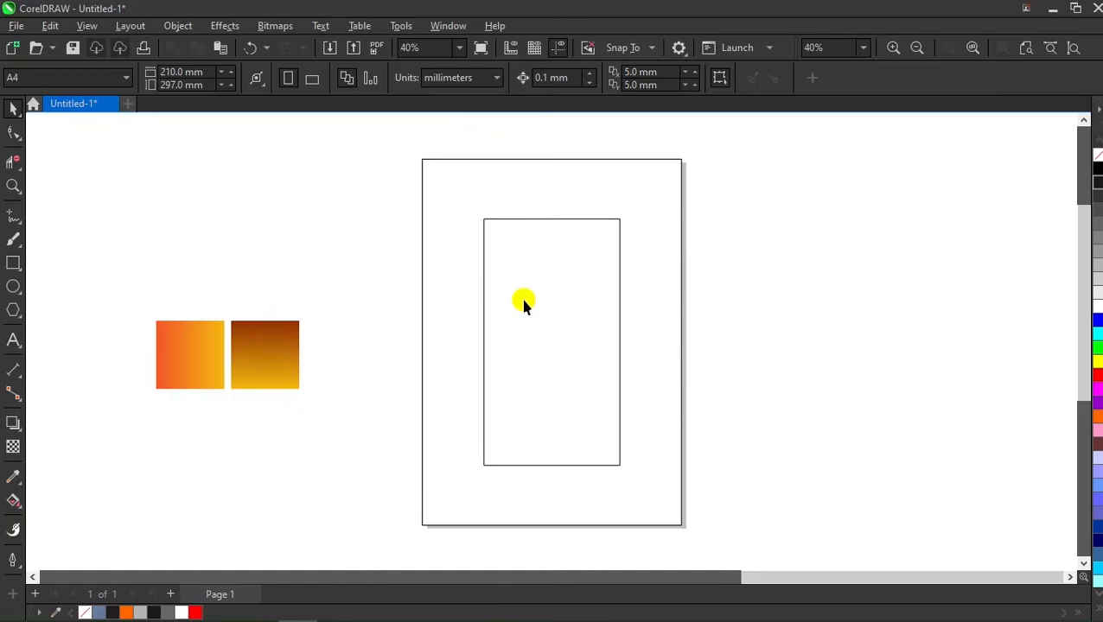
Draw a polygon beside the page, reduce it to 3 sides and rotate it to 90 degrees
left_click(13, 309)
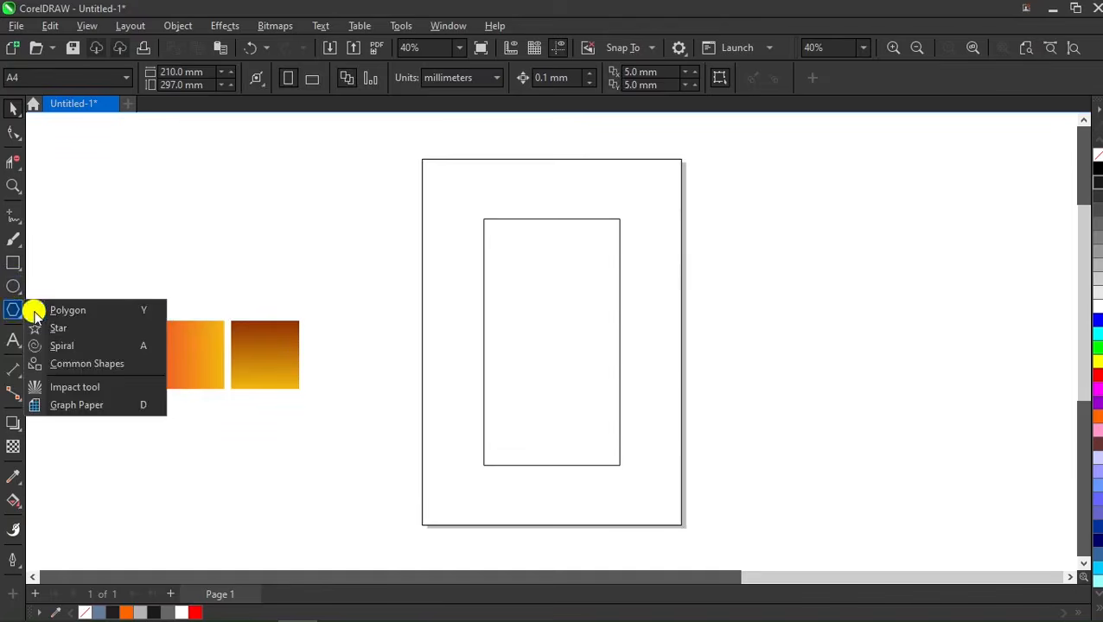
left_click(52, 310)
left_click_drag(737, 279, 895, 424)
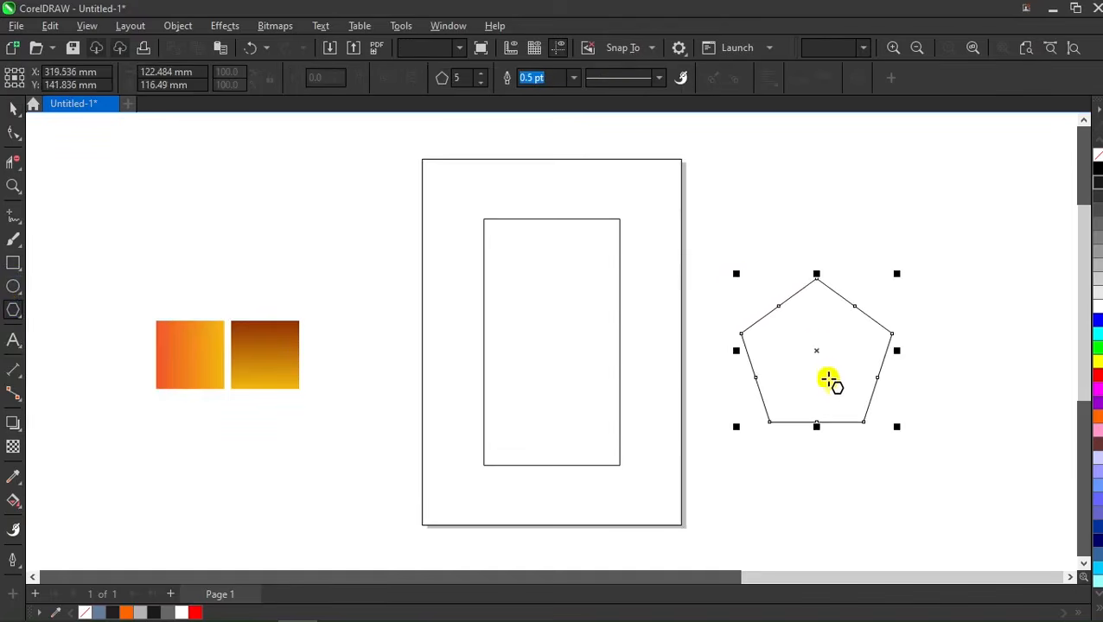
left_click(480, 82)
left_click(480, 83)
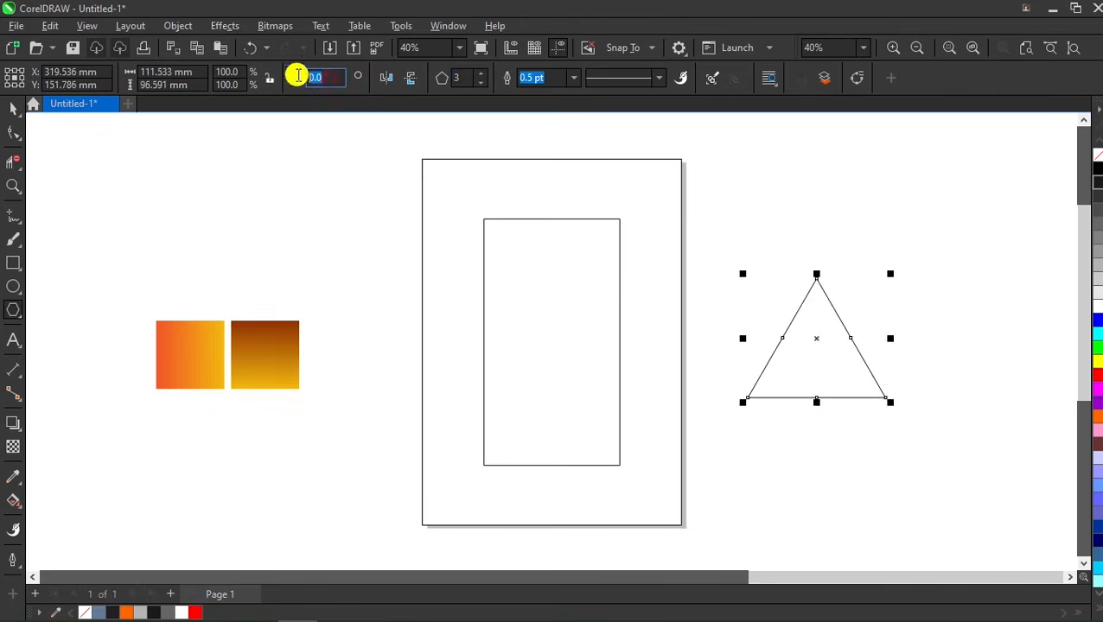
type("90")
key("Return")
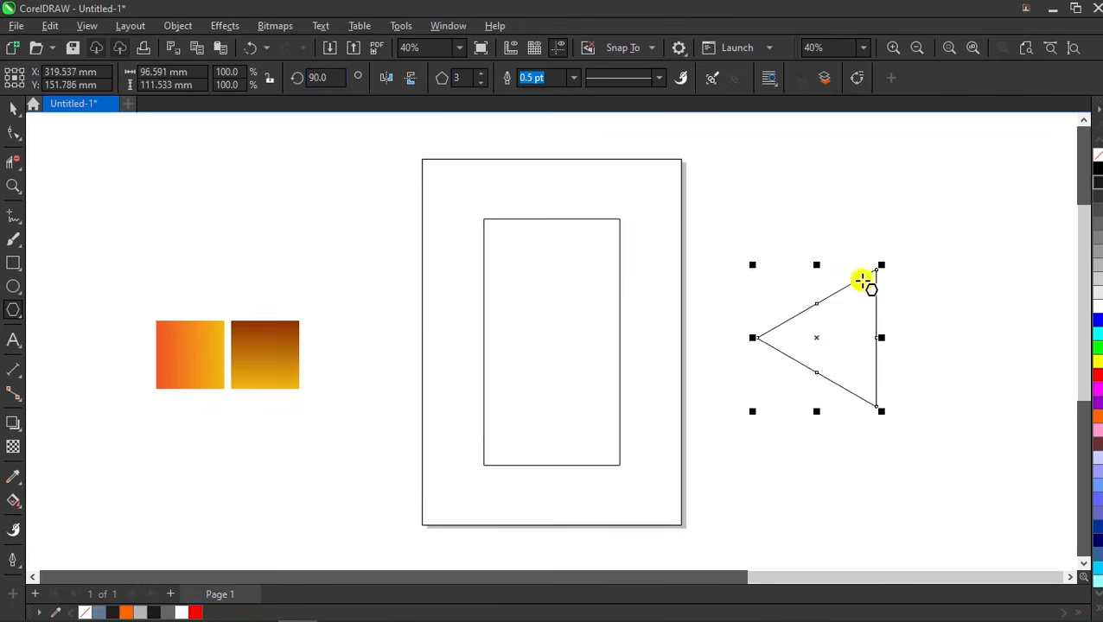
Move the triangle onto the rectangle and set its height to 170 mm
key("space")
left_click_drag(748, 333, 591, 336)
left_click(206, 87)
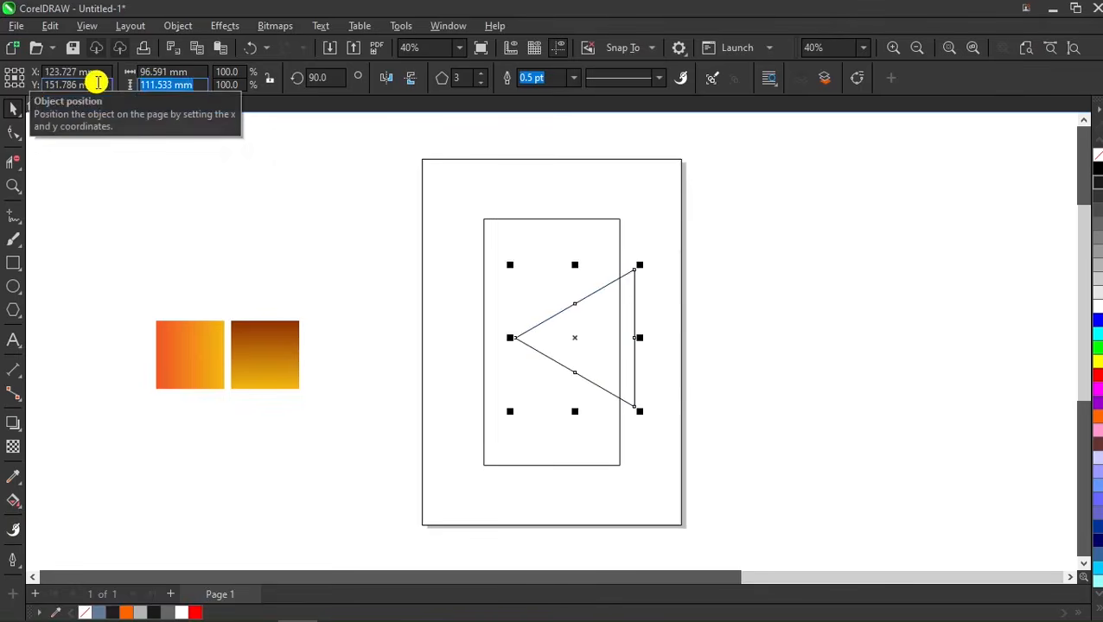
type("170")
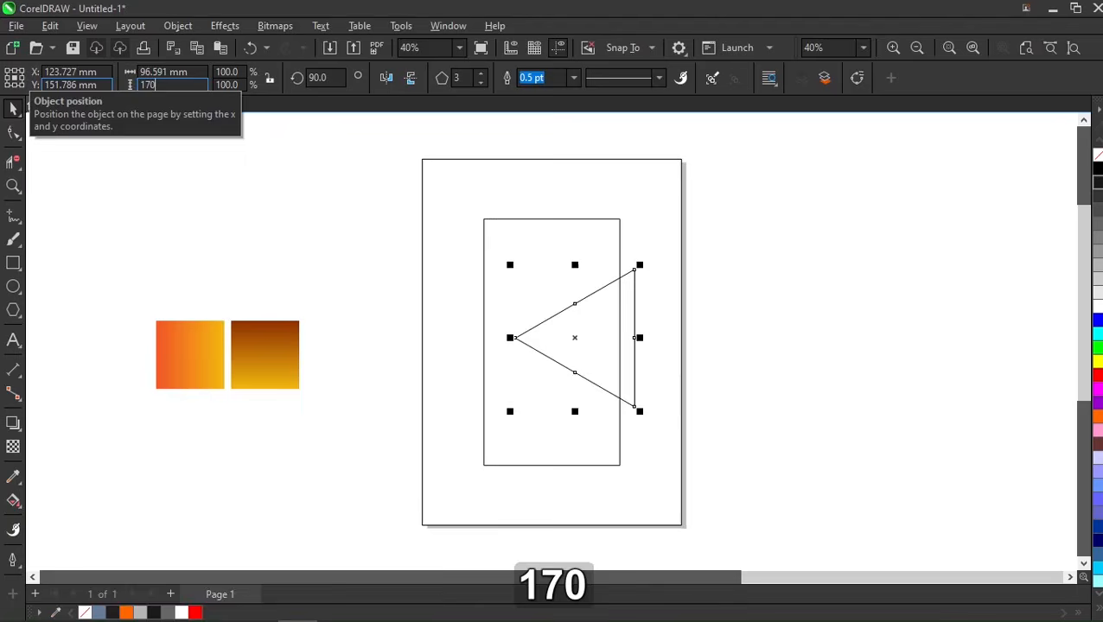
key("Return")
Align the triangle's left tip with the rectangle's left edge and stretch it to span the rectangle's full width
left_click(792, 354)
left_click(635, 346)
left_click_drag(517, 337, 486, 343)
left_click_drag(608, 338, 623, 339)
Stretch the rectangle evenly up and down to a height of about 248 mm
scroll(582, 355, "up", 1)
left_click(752, 313)
left_click(563, 197)
left_click_drag(556, 189, 557, 157)
left_click(772, 198)
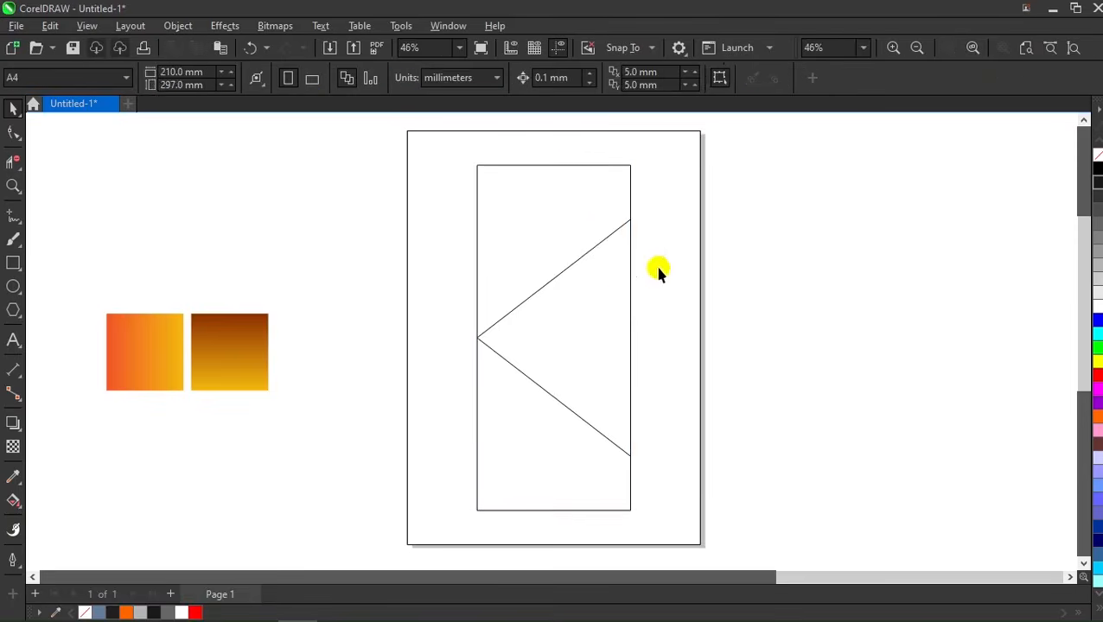
Add two mirrored triangle copies: about 34 x 52 mm at the big triangle's upper-right corner, about 85 x 131 mm at its lower-right corner
left_click(532, 361)
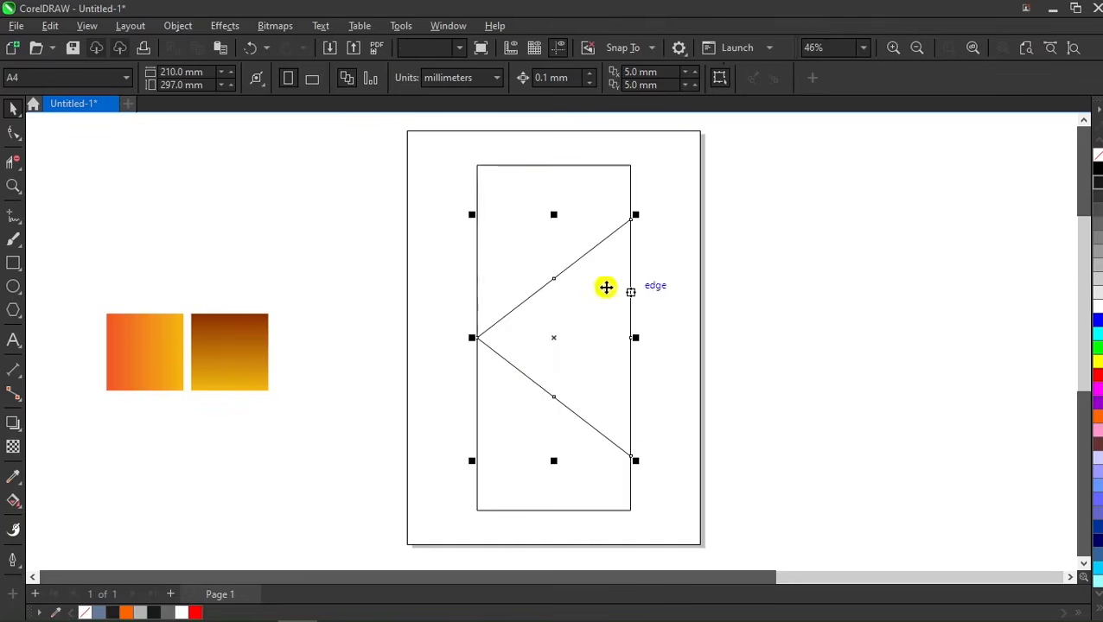
left_click_drag(636, 459, 530, 297)
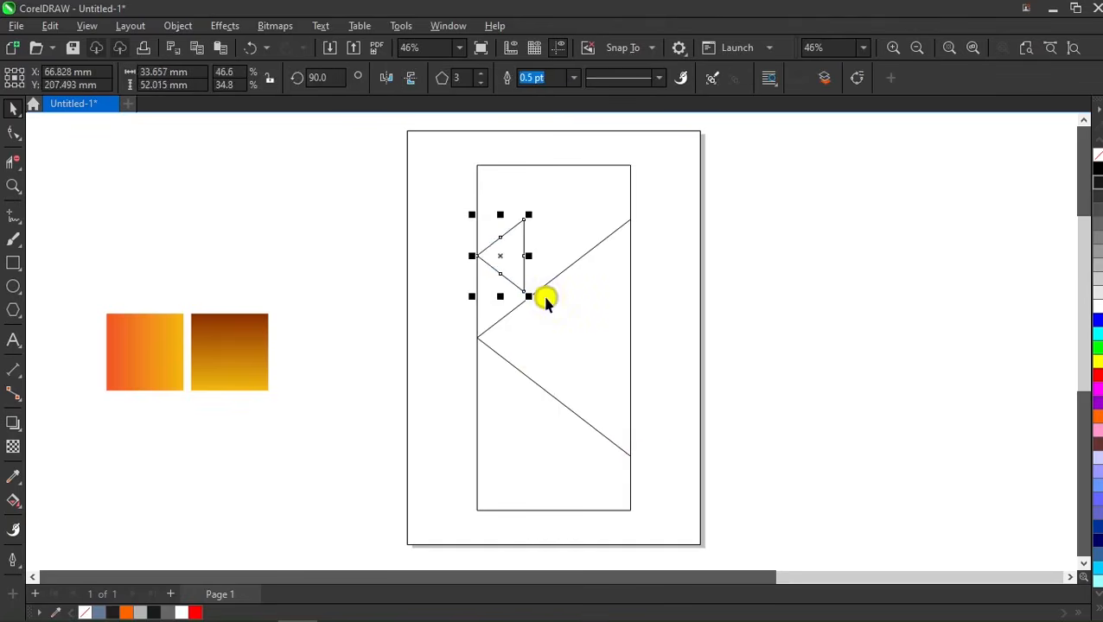
left_click_drag(471, 259, 635, 456)
left_click_drag(579, 417, 436, 307)
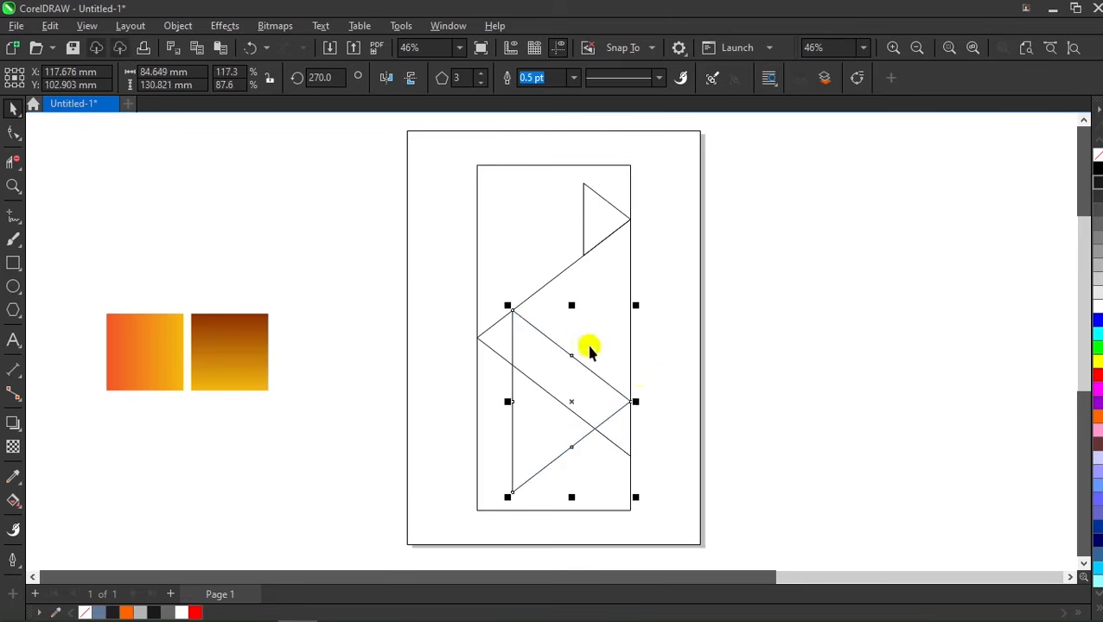
left_click_drag(631, 403, 632, 454)
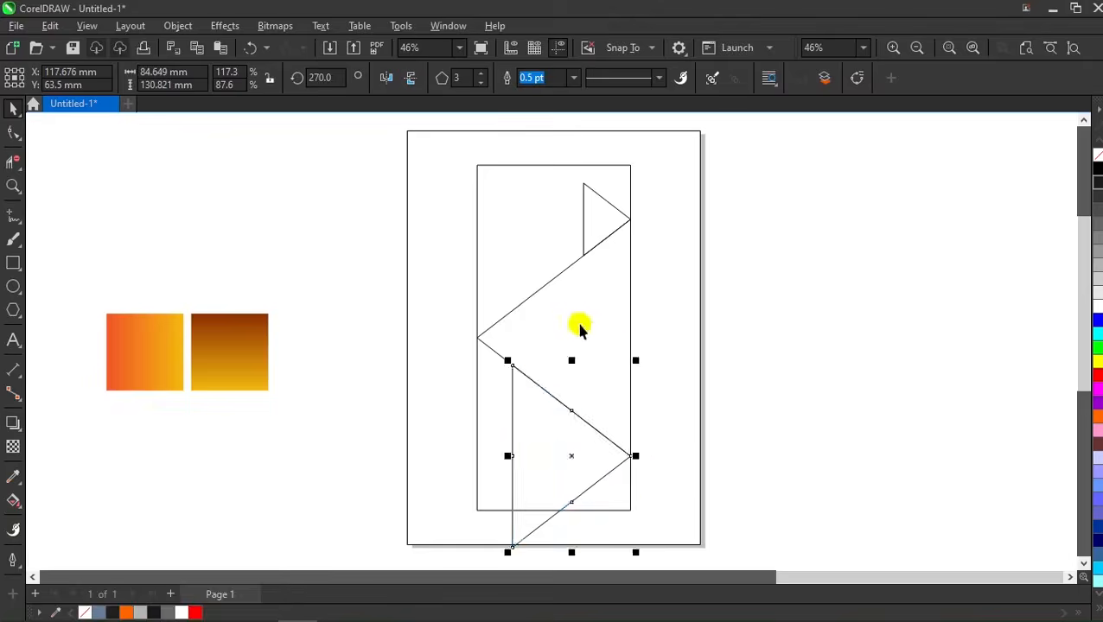
Convert the lower mirrored triangle to curves, delete its extra midpoint nodes, and raise its bottom node to the rectangle's bottom edge
scroll(574, 445, "up", 2)
right_click(567, 378)
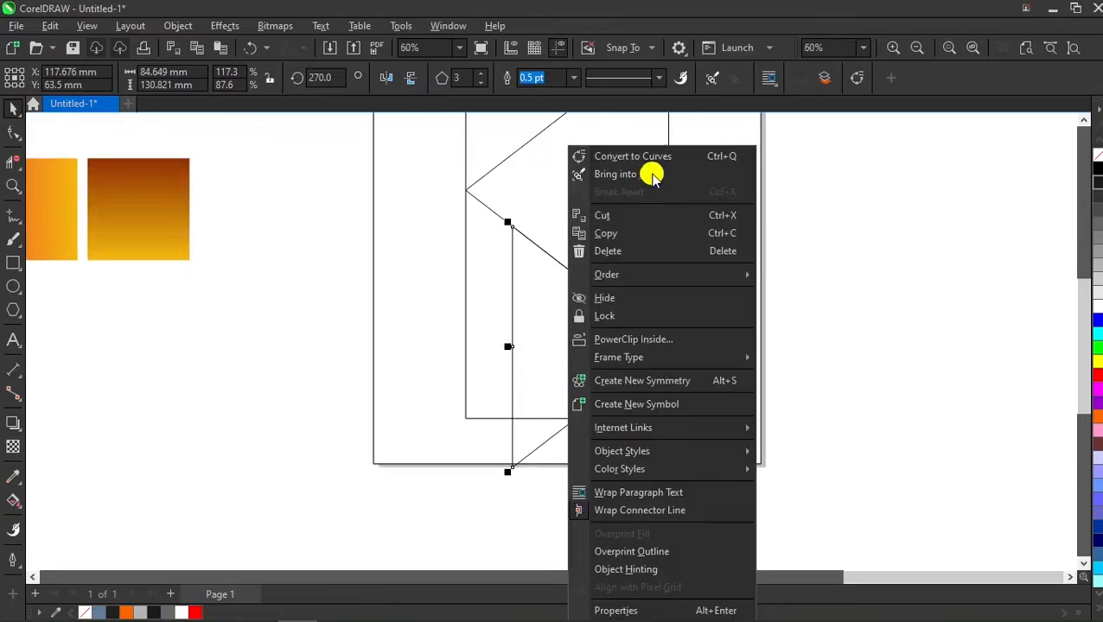
left_click(642, 159)
left_click(13, 132)
scroll(511, 384, "up", 2)
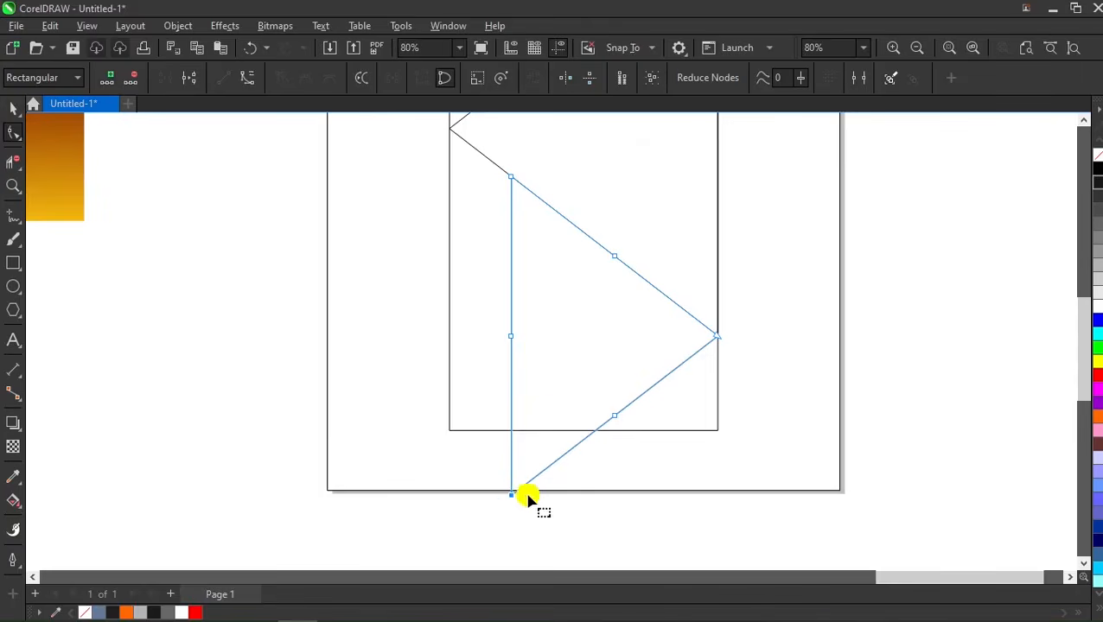
left_click(132, 78)
left_click(509, 335)
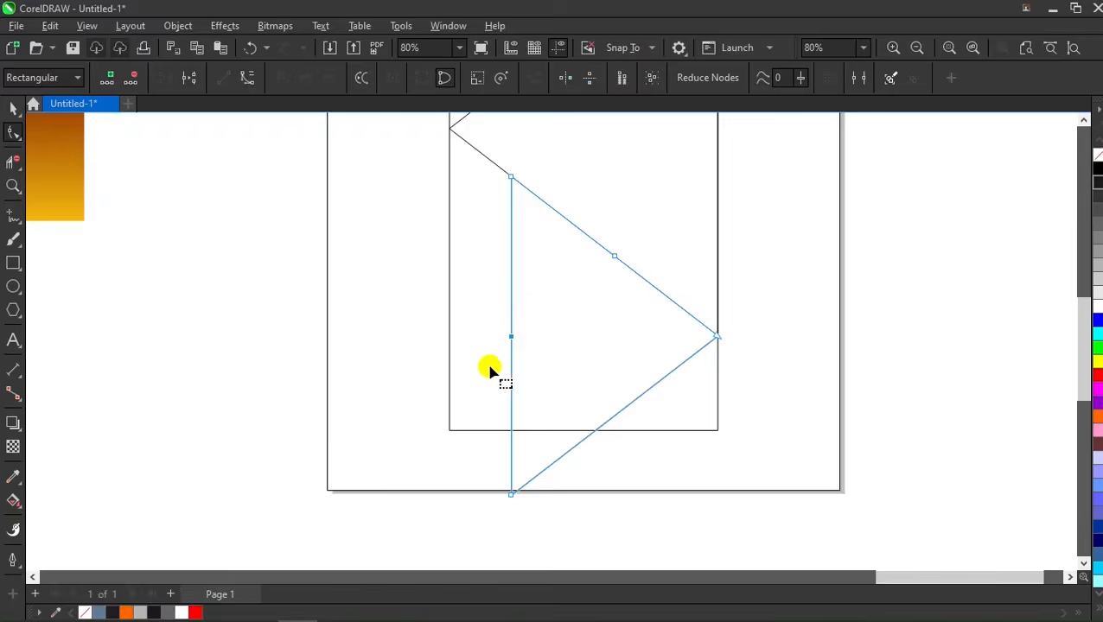
key("Delete")
left_click_drag(511, 493, 513, 441)
scroll(524, 462, "down", 2)
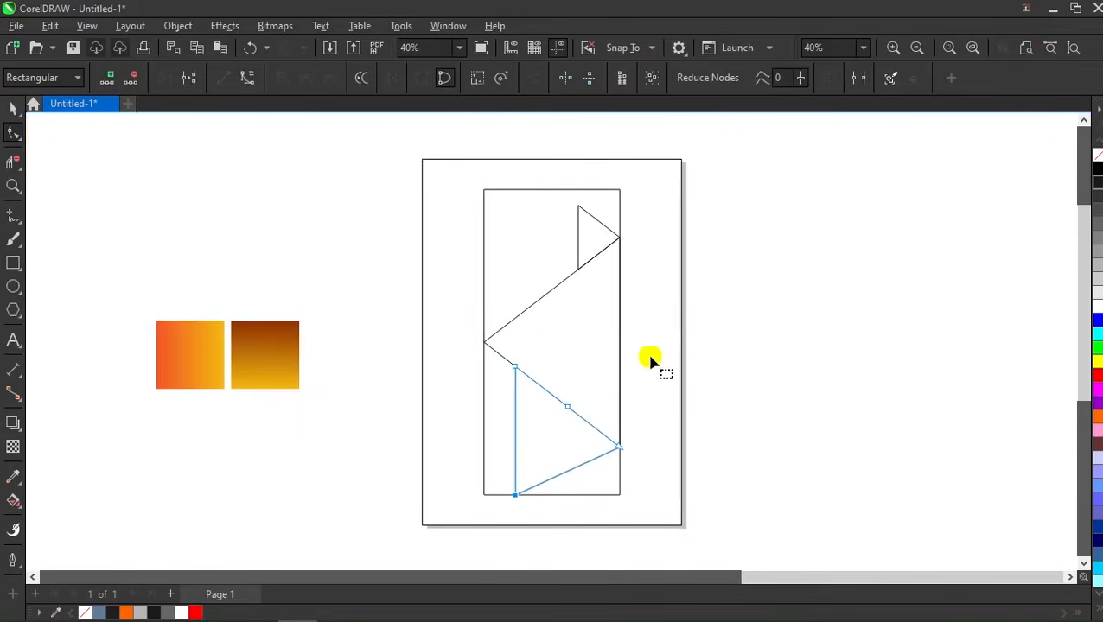
Duplicate the large triangle three times, offsetting each copy farther to the right
key("space")
left_click(585, 344)
left_click_drag(571, 339, 600, 347)
right_click(605, 337)
right_click(598, 340)
right_click(599, 347)
Select the rectangle and all the triangles and convert them to curves
left_click(728, 334)
left_click_drag(816, 163, 476, 512)
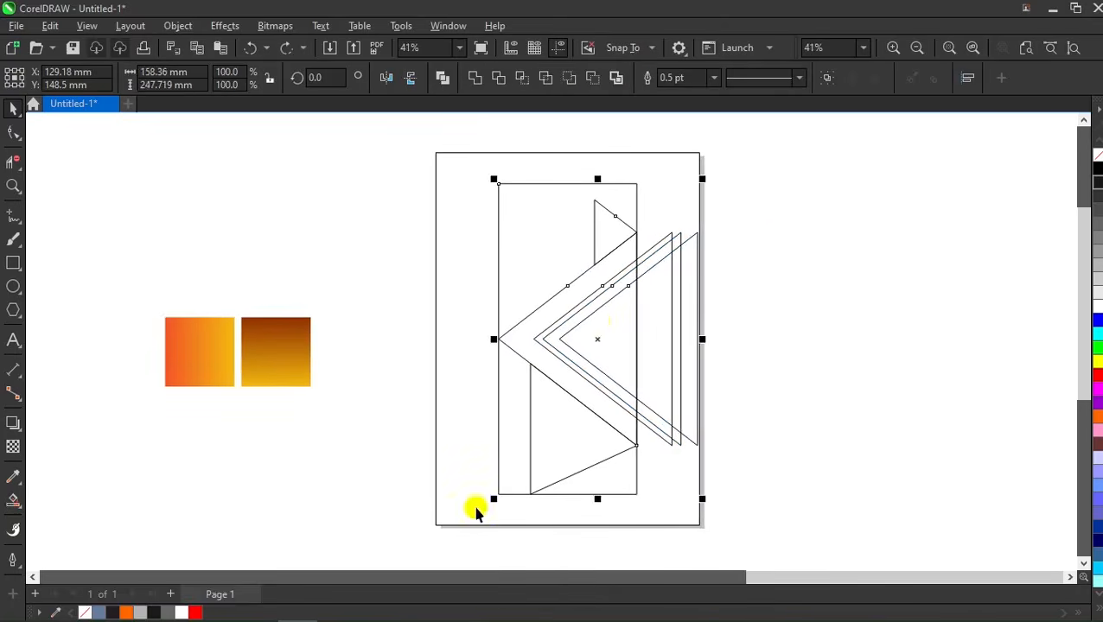
right_click(598, 314)
left_click(738, 163)
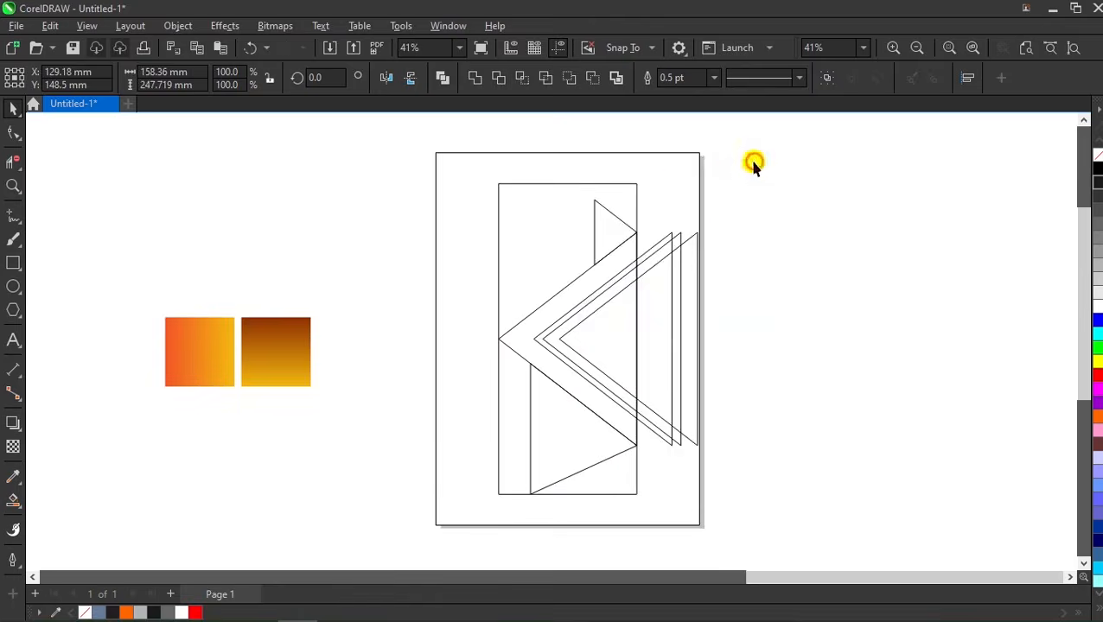
Open the Corners docker for rounding shape corners
scroll(631, 237, "up", 4)
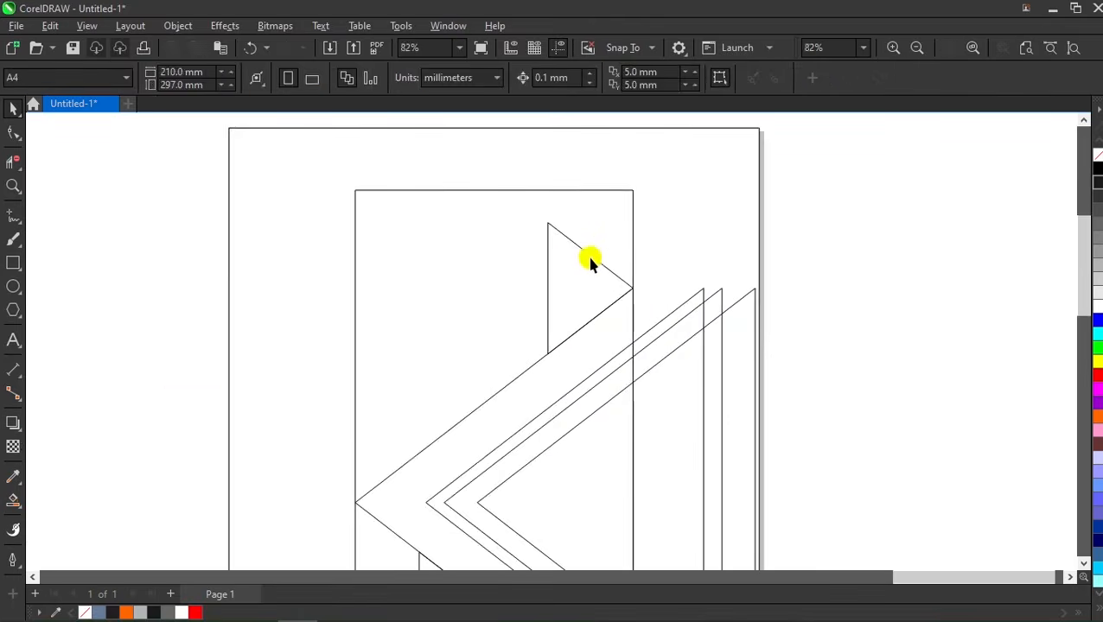
left_click(426, 24)
mouse_move(529, 238)
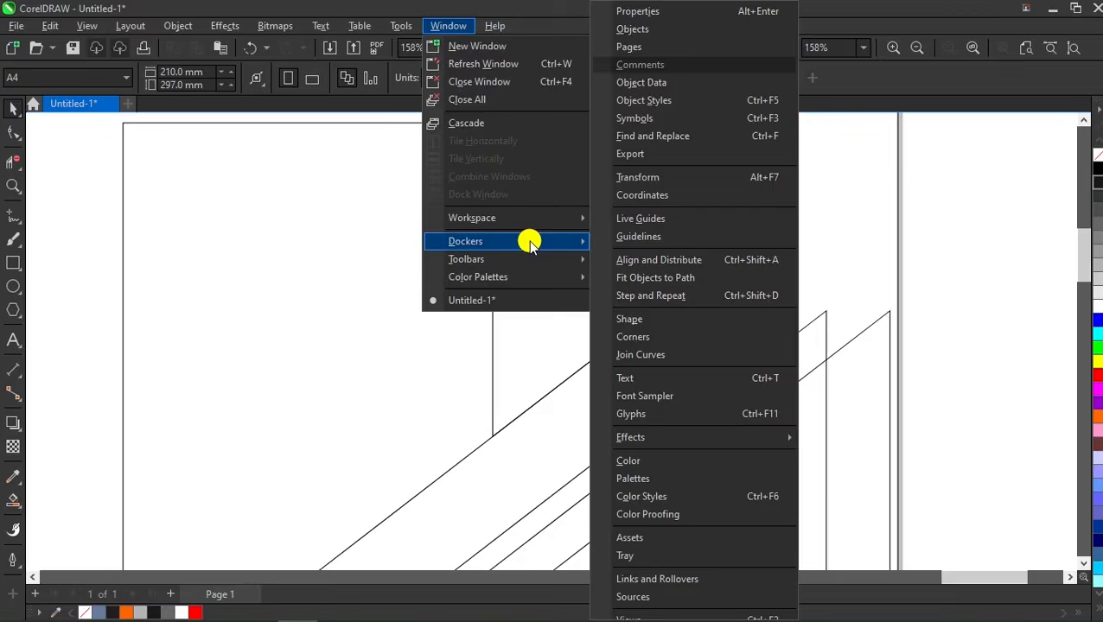
left_click(666, 336)
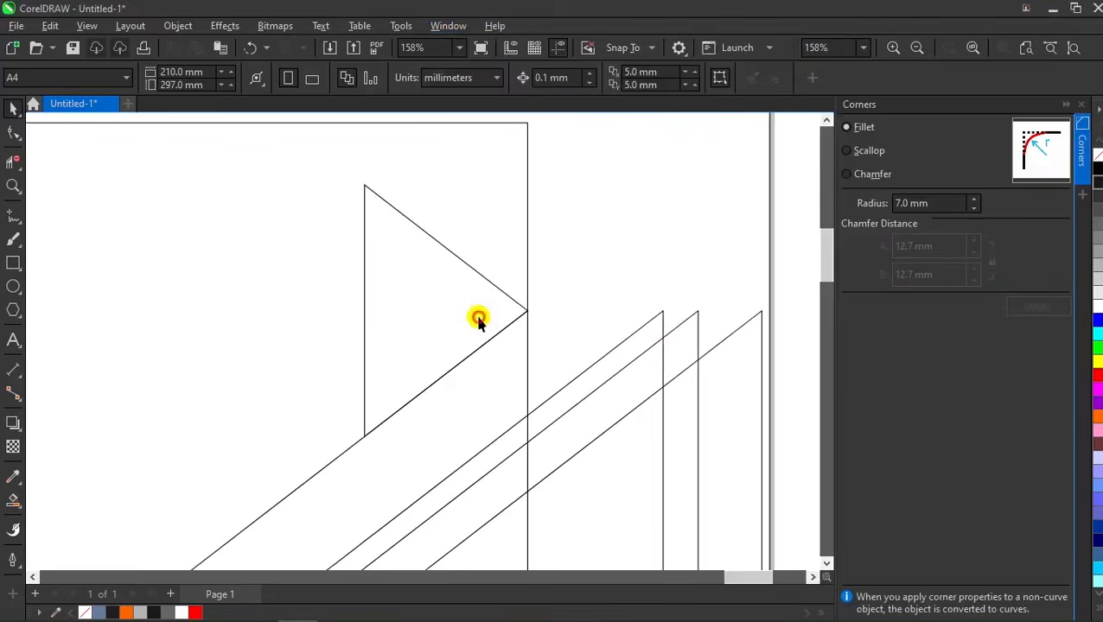
Fillet the top and right corners of the small upper triangle with a 4 mm radius
left_click(478, 320)
left_click(13, 132)
scroll(350, 296, "up", 1)
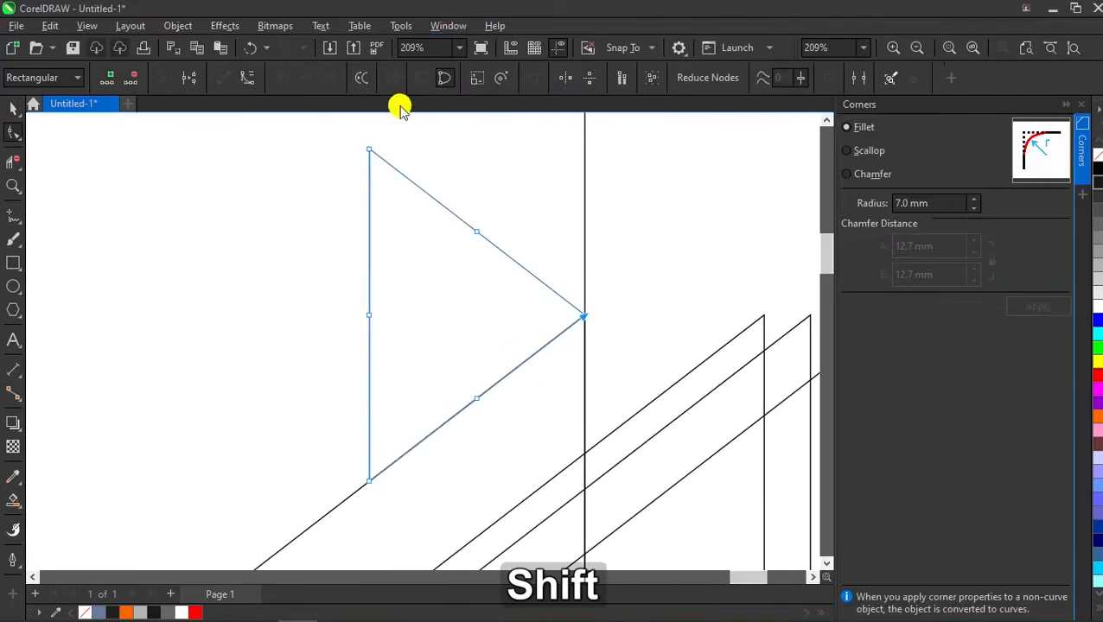
left_click(973, 204)
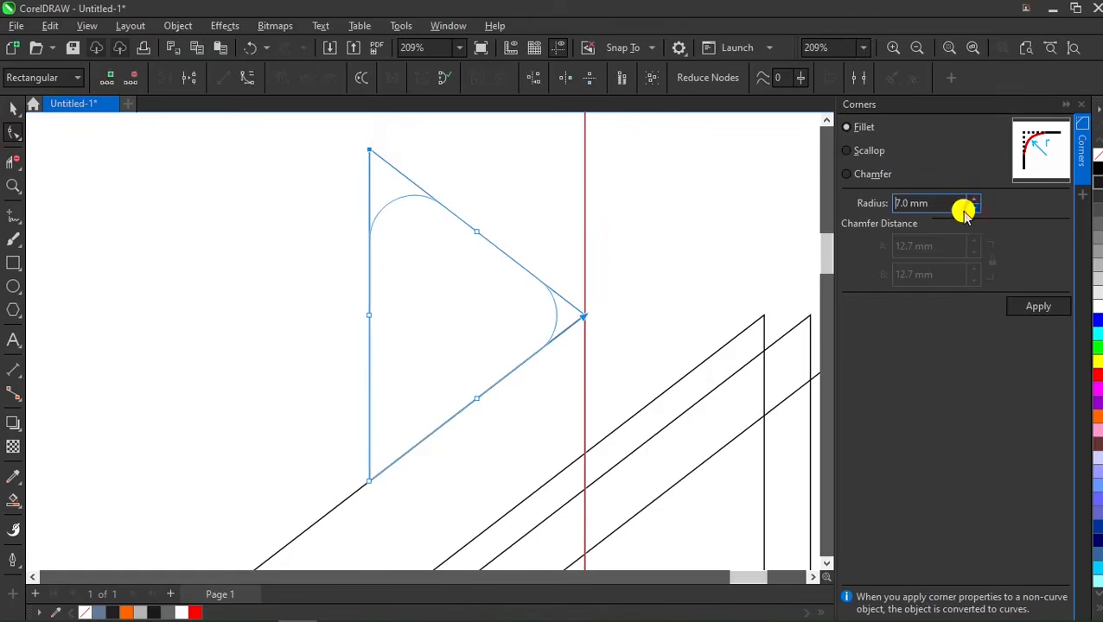
key("Return")
type("5")
left_click(973, 202)
triple_click(943, 202)
type("4")
left_click(973, 204)
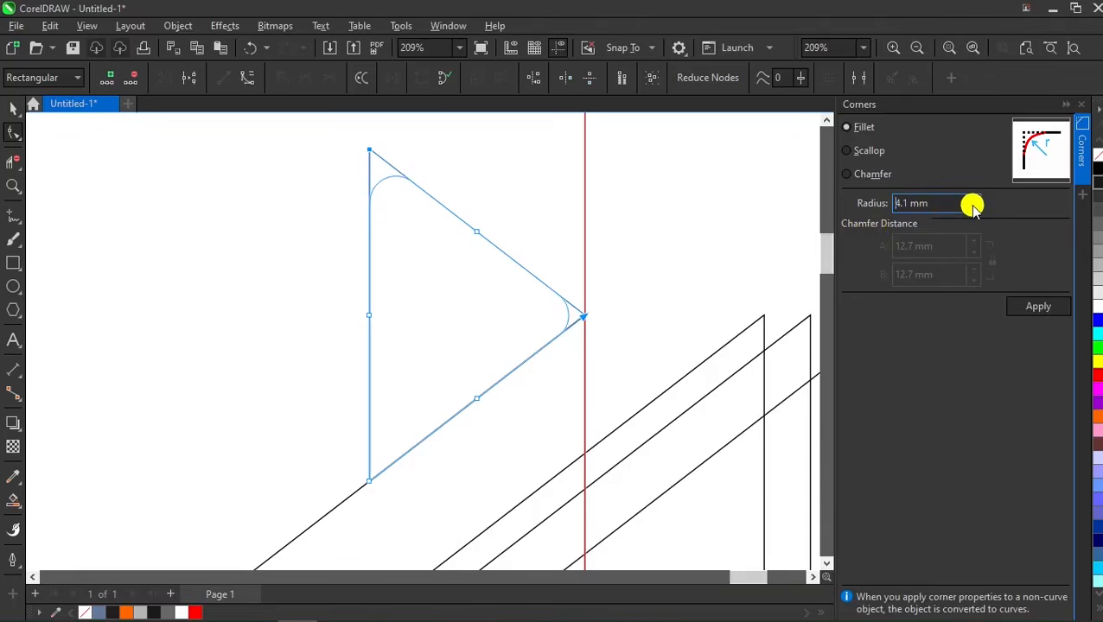
left_click(1025, 307)
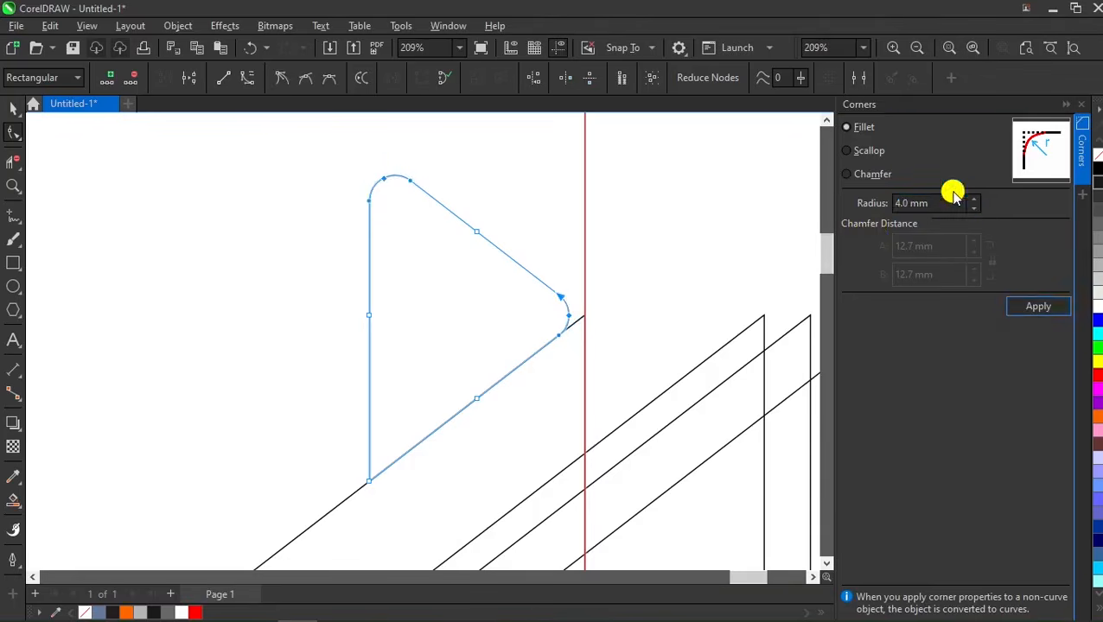
Fillet the left tip of the outermost large triangle with a 7 mm radius
left_click(1080, 103)
scroll(670, 234, "down", 4)
scroll(627, 348, "up", 3)
left_click(413, 393)
left_click_drag(339, 375, 425, 406)
left_click(1081, 149)
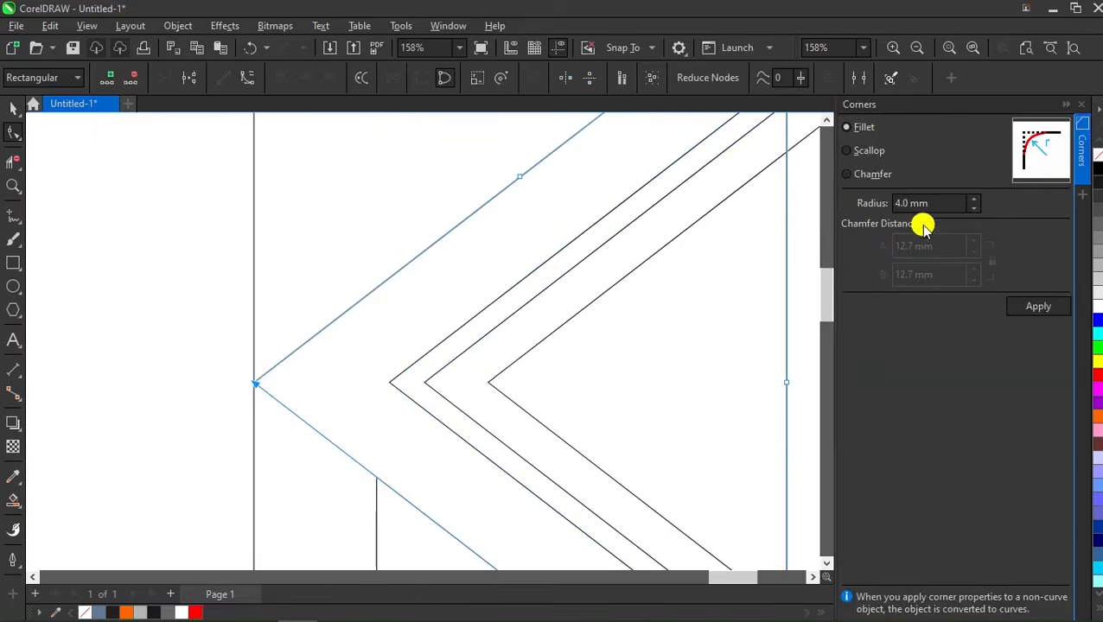
type("7")
left_click(974, 200)
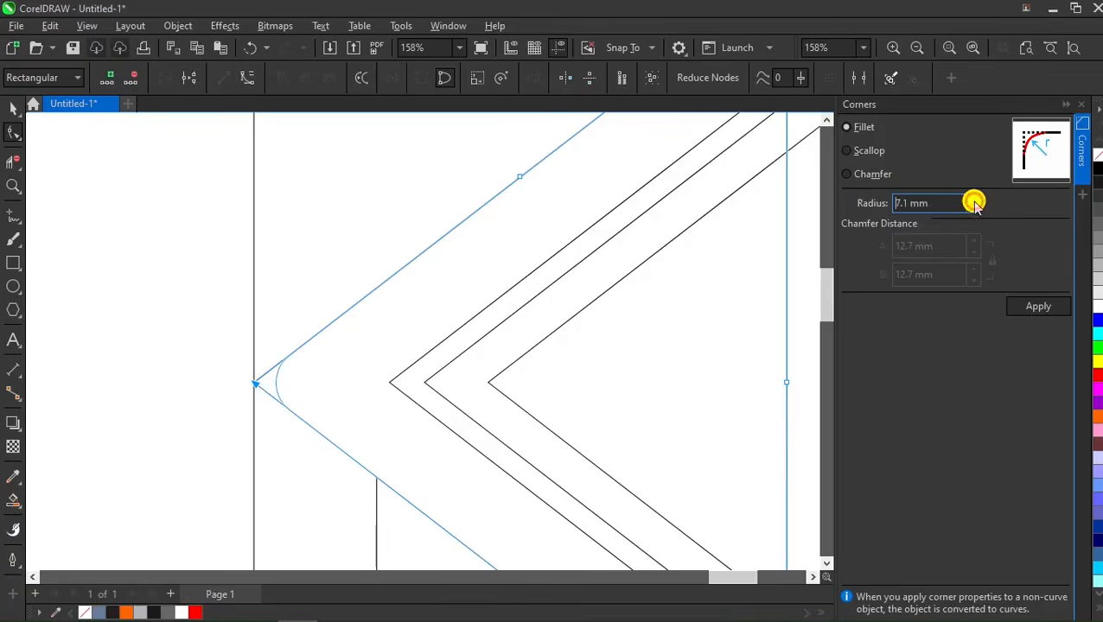
left_click(1033, 306)
Fillet the left tips of the second and third large triangles with radii of 5 mm and 4 mm respectively
left_click_drag(357, 364, 401, 389)
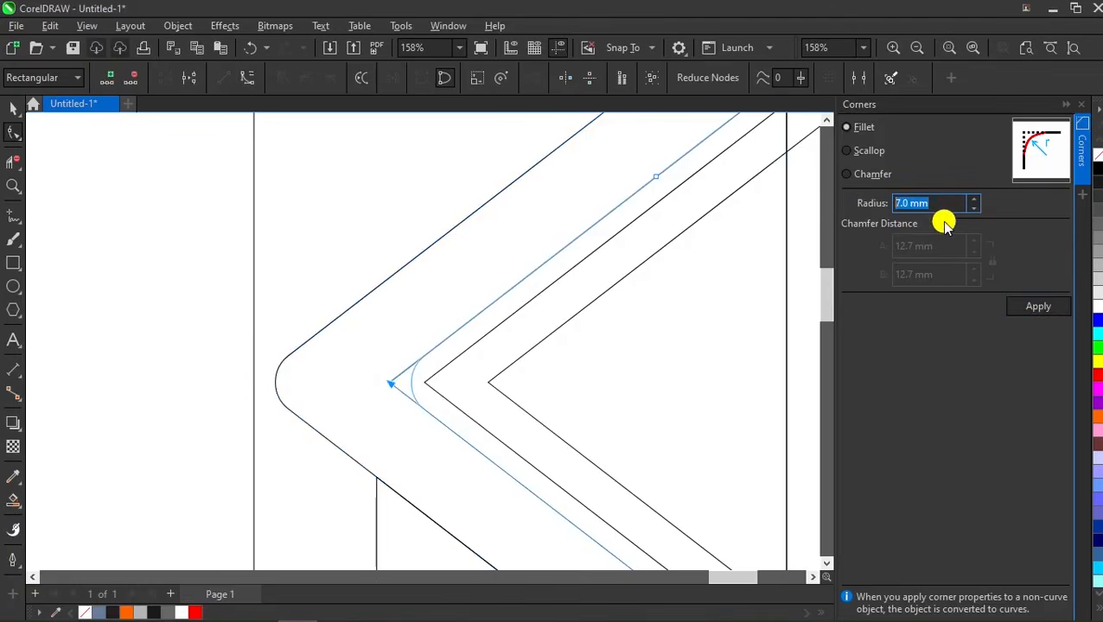
type("5")
left_click(1032, 306)
left_click(427, 383)
double_click(901, 203)
type("4")
left_click(1010, 309)
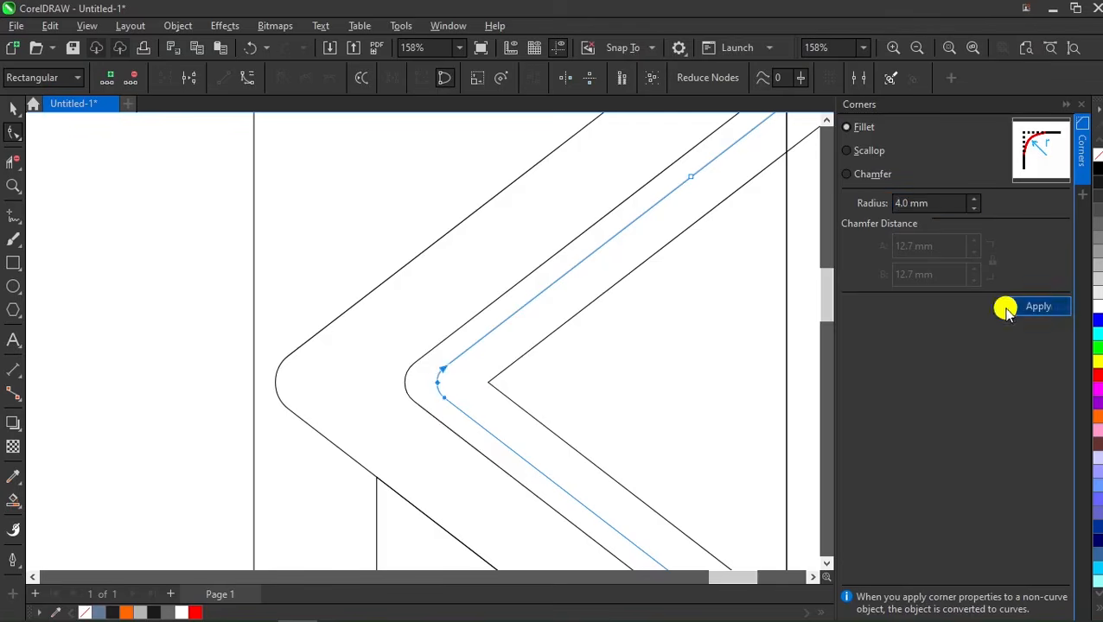
Fillet the left tip of the innermost large triangle with a 3 mm radius
left_click_drag(453, 362, 525, 386)
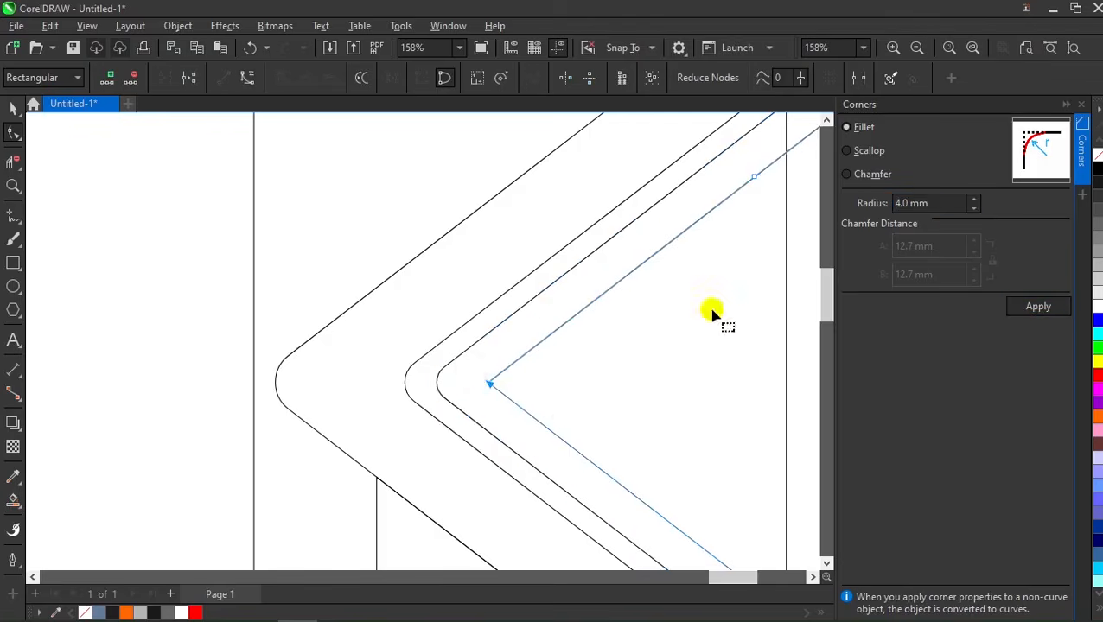
double_click(930, 202)
type("3")
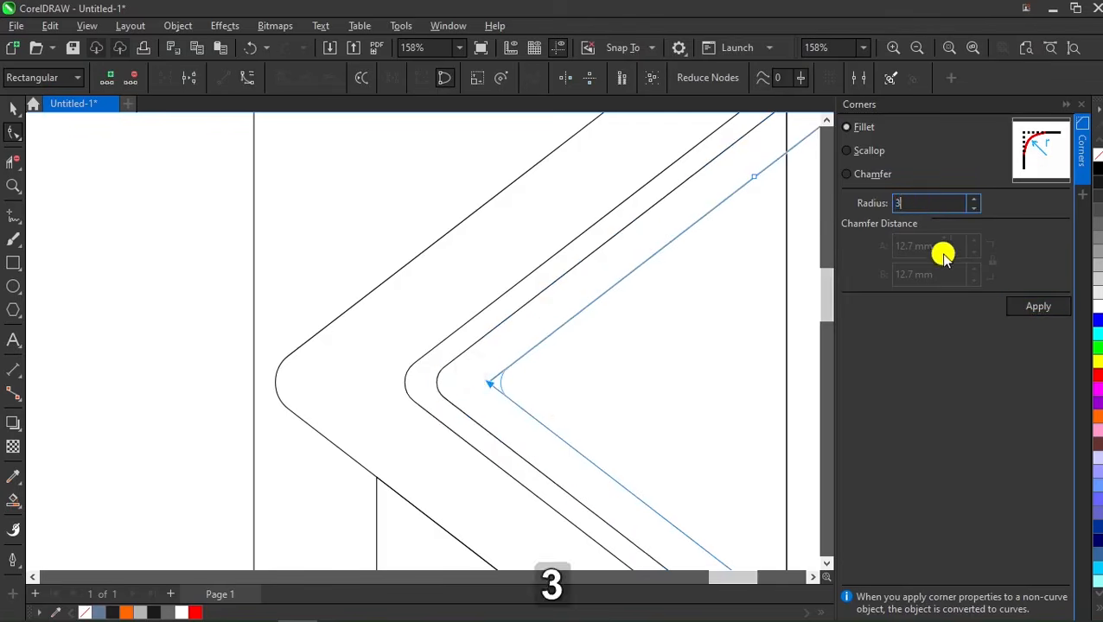
left_click(1029, 309)
Fillet the right and bottom-left corners of the lower triangle with a 7 mm radius
scroll(529, 247, "down", 3)
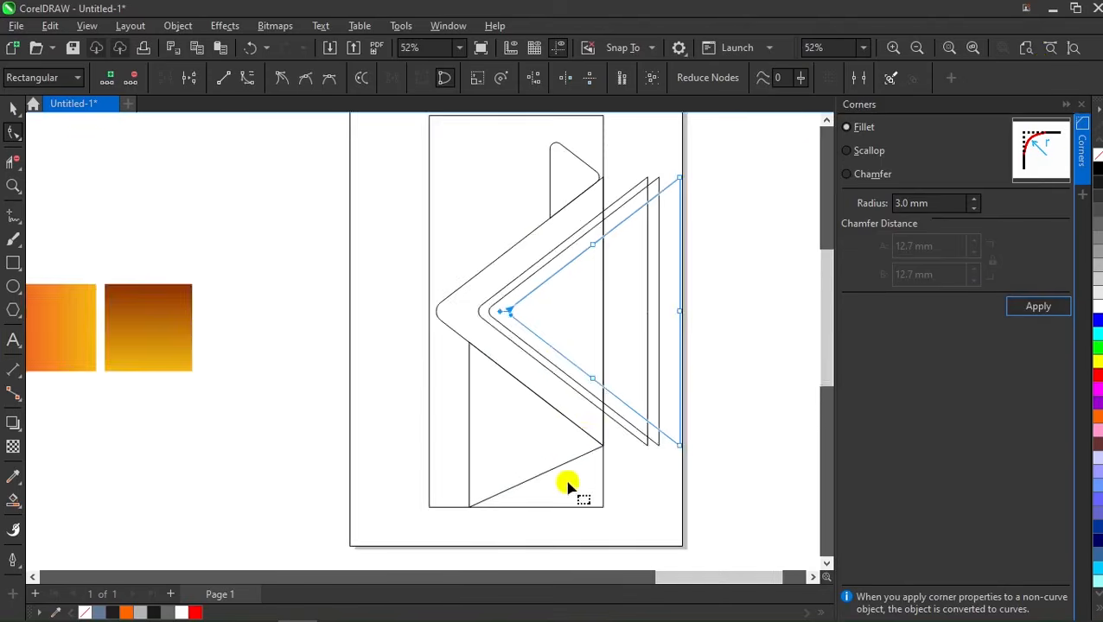
scroll(596, 432, "up", 3)
double_click(932, 204)
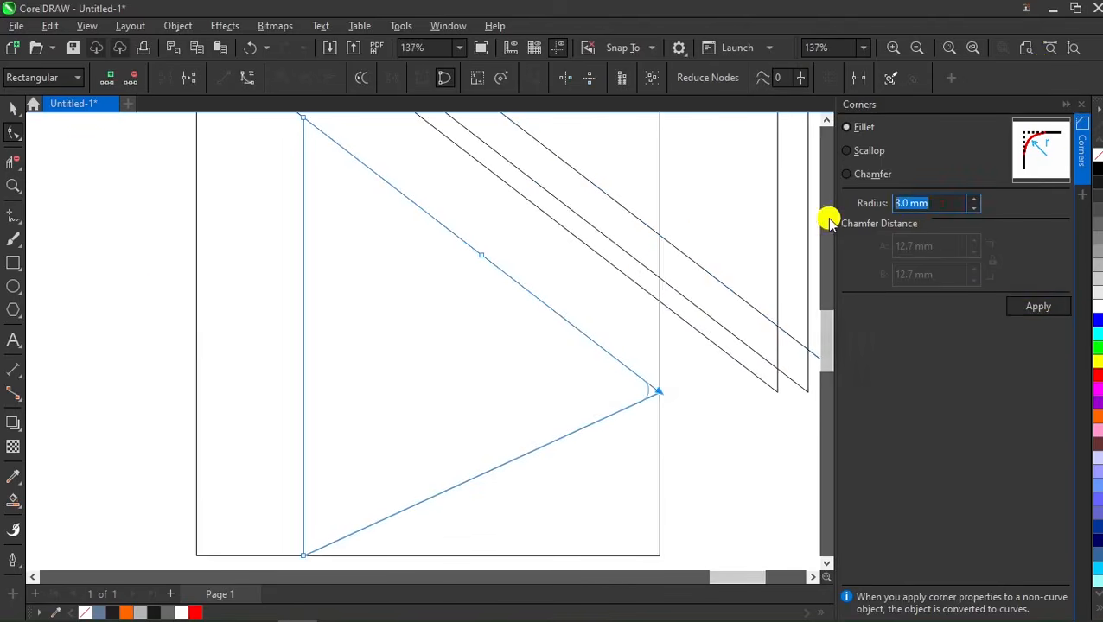
type("7")
left_click(1022, 309)
scroll(669, 232, "down", 2)
scroll(470, 407, "up", 2)
left_click_drag(364, 364, 473, 438)
double_click(962, 203)
type("7")
left_click(1038, 306)
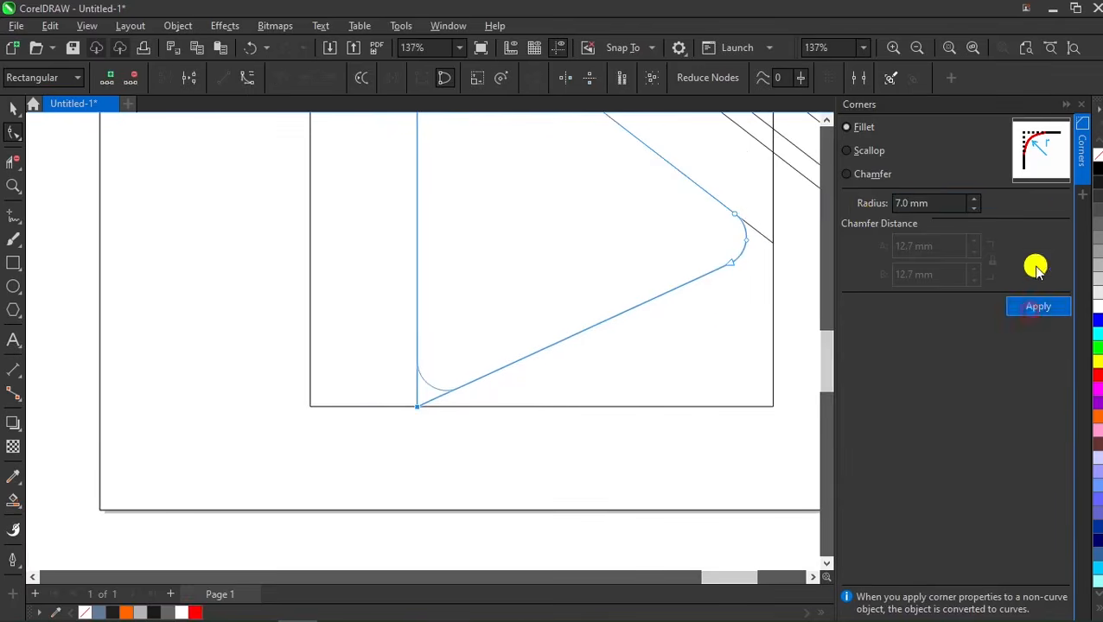
left_click(1065, 104)
scroll(492, 376, "down", 3)
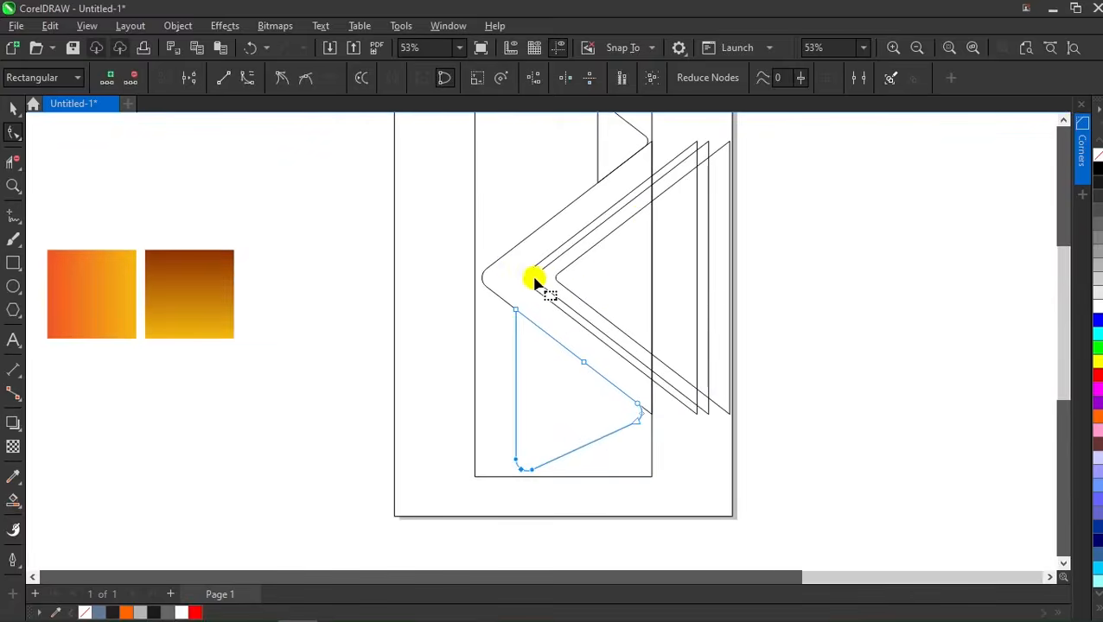
Move the lower triangle along the outermost triangle's edge until its rounded right corner touches the rectangle's right edge
left_click(17, 111)
left_click(332, 172)
scroll(586, 275, "up", 1)
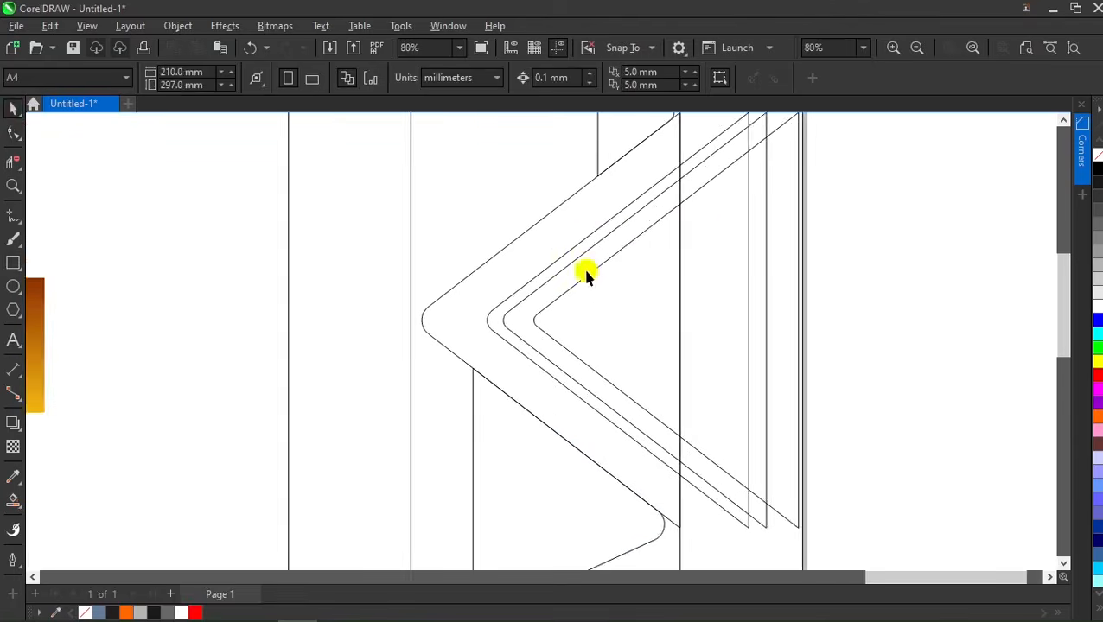
scroll(605, 271, "down", 1)
key("space")
scroll(683, 276, "up", 1)
left_click(711, 321)
scroll(704, 303, "up", 3)
left_click_drag(688, 262, 729, 291)
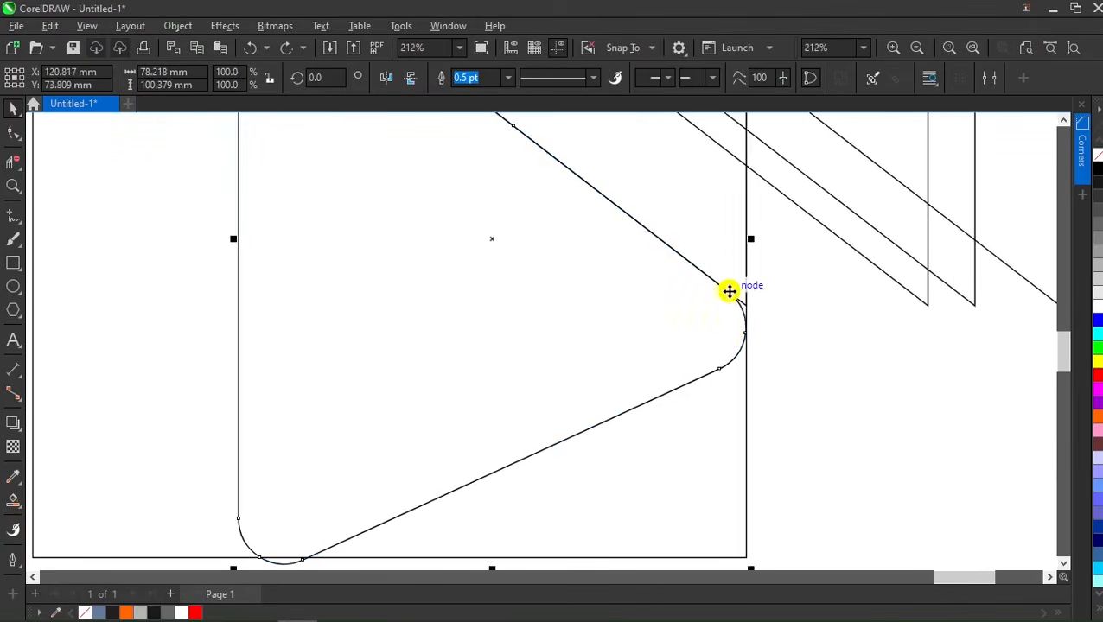
Shift the small upper triangle along the outermost triangle's edge until its rounded corner meets the rectangle's right side
left_click(1025, 49)
scroll(593, 234, "up", 4)
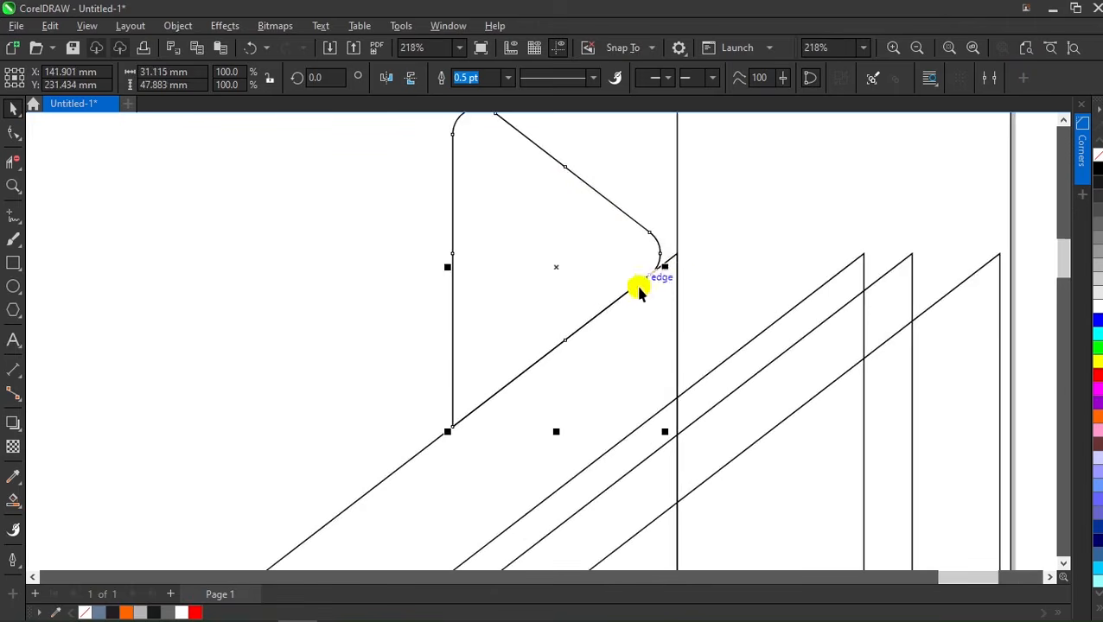
left_click_drag(649, 277, 657, 246)
scroll(673, 255, "up", 4)
left_click(1028, 48)
left_click(783, 278)
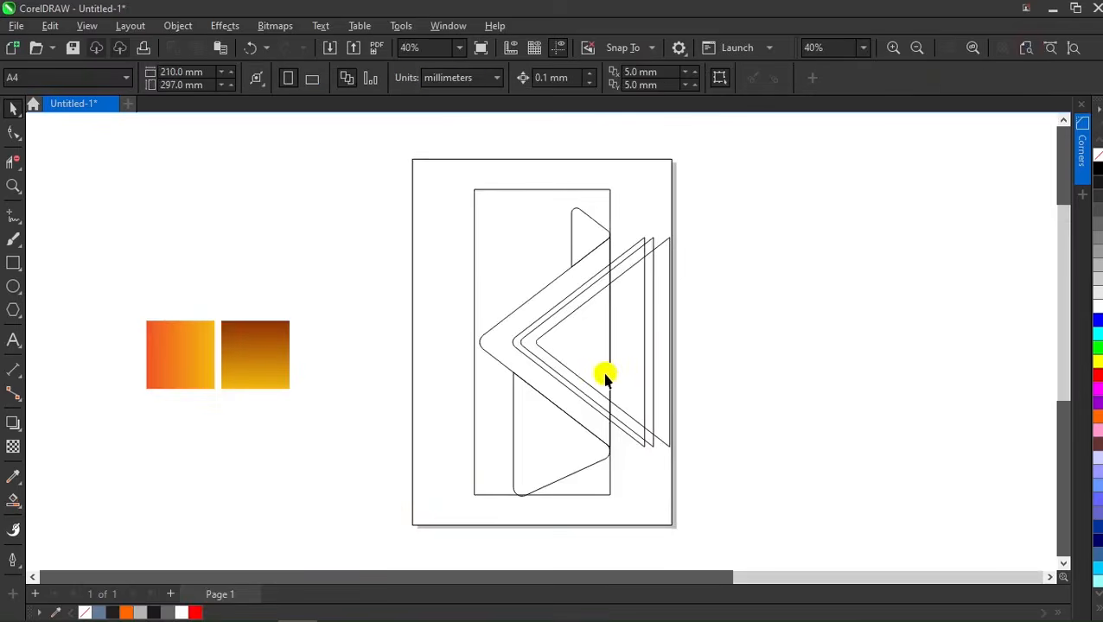
Use Smart Fill to color the lower triangle, the wide outer chevron band and the narrow band inside it blue-gray
scroll(604, 375, "up", 4)
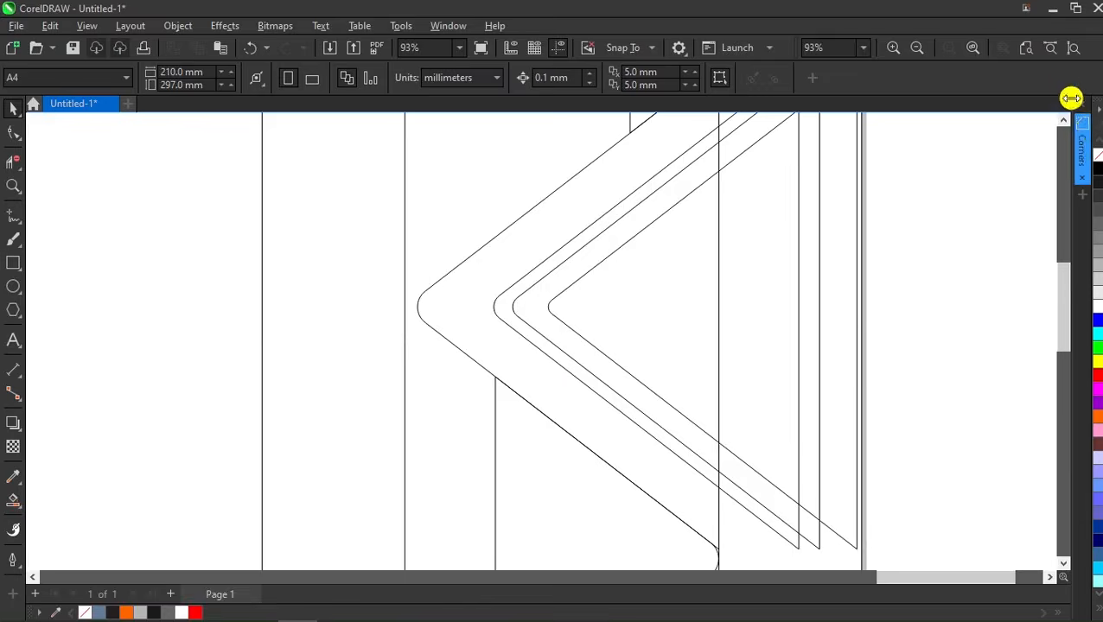
left_click(1028, 49)
left_click(19, 501)
left_click(70, 523)
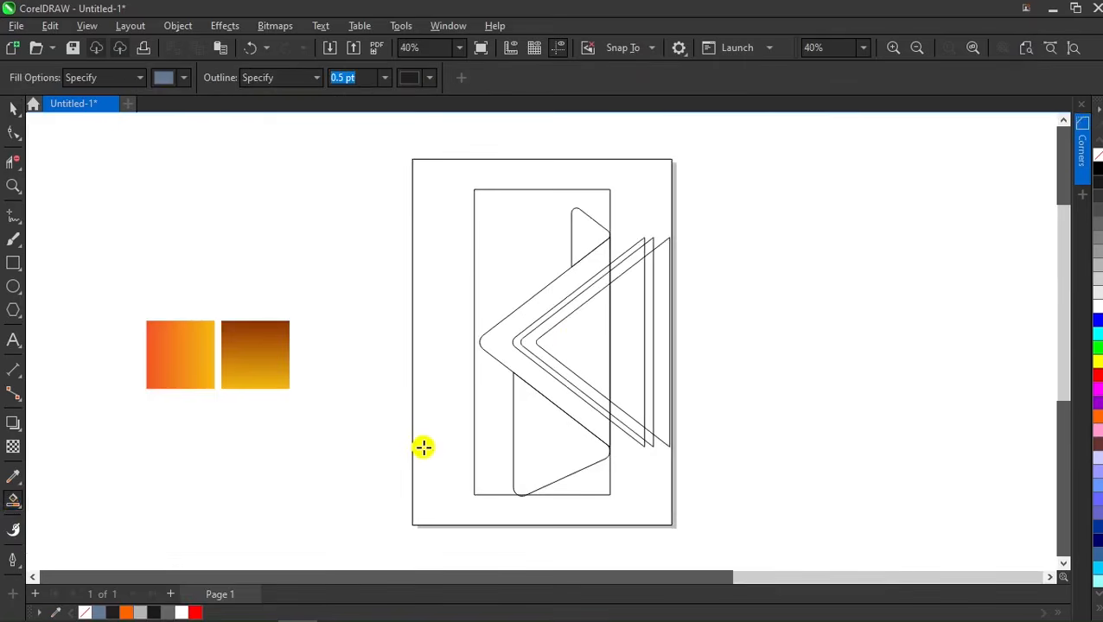
left_click(531, 435)
left_click(524, 364)
scroll(525, 364, "up", 4)
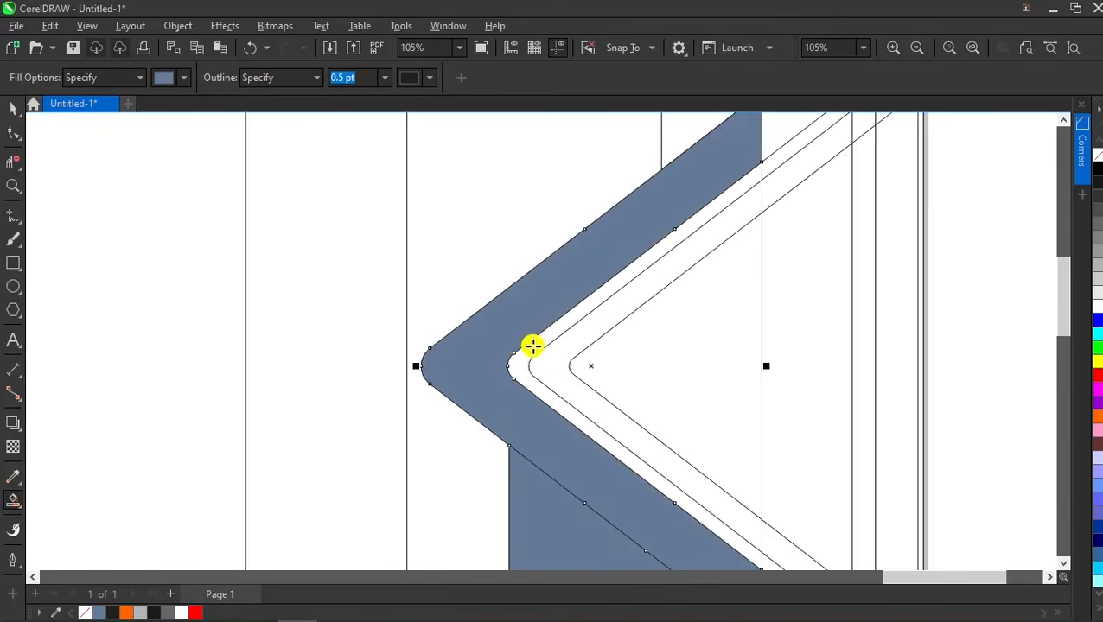
left_click(532, 346)
scroll(542, 351, "down", 1)
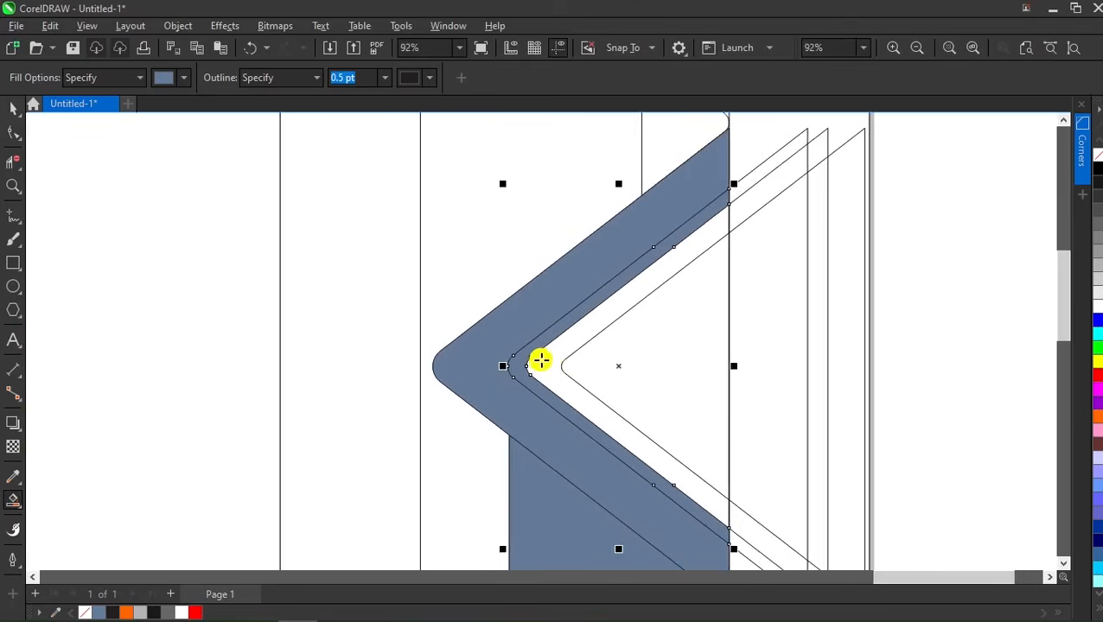
scroll(540, 360, "down", 1)
key("space")
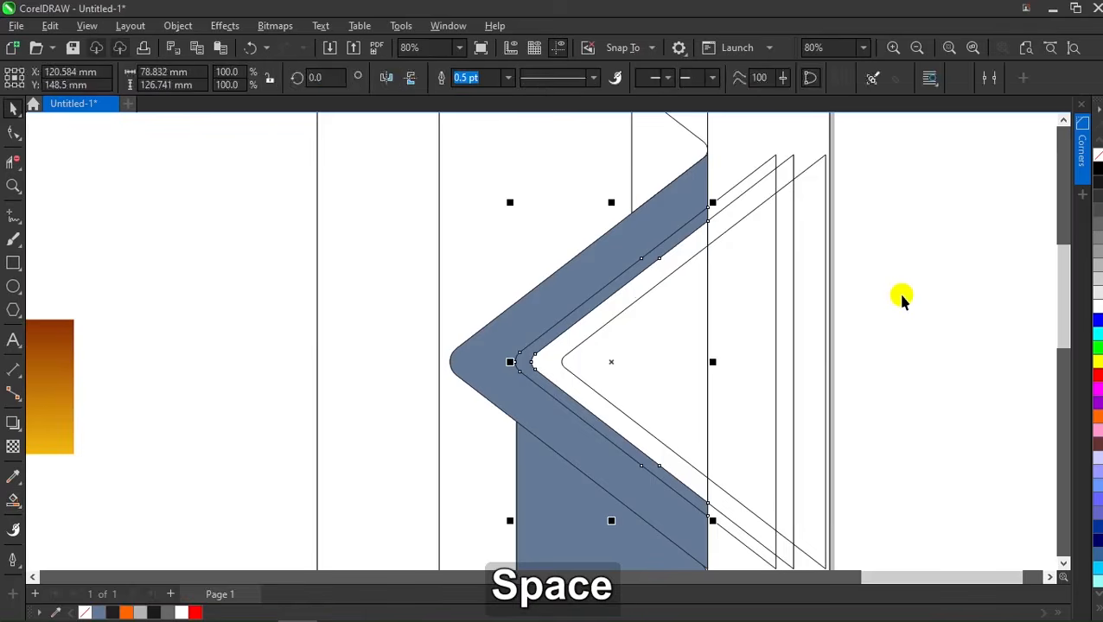
Pull the innermost large triangle outline aside and delete it
left_click(901, 298)
left_click_drag(833, 253, 898, 253)
right_click(888, 251)
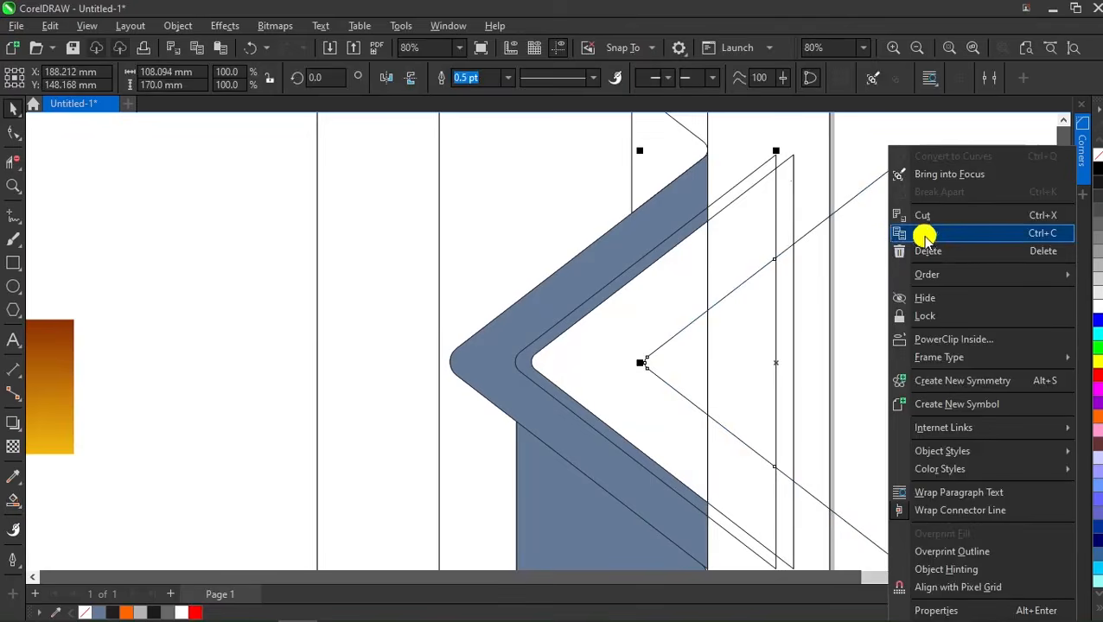
left_click(925, 251)
scroll(591, 296, "down", 3)
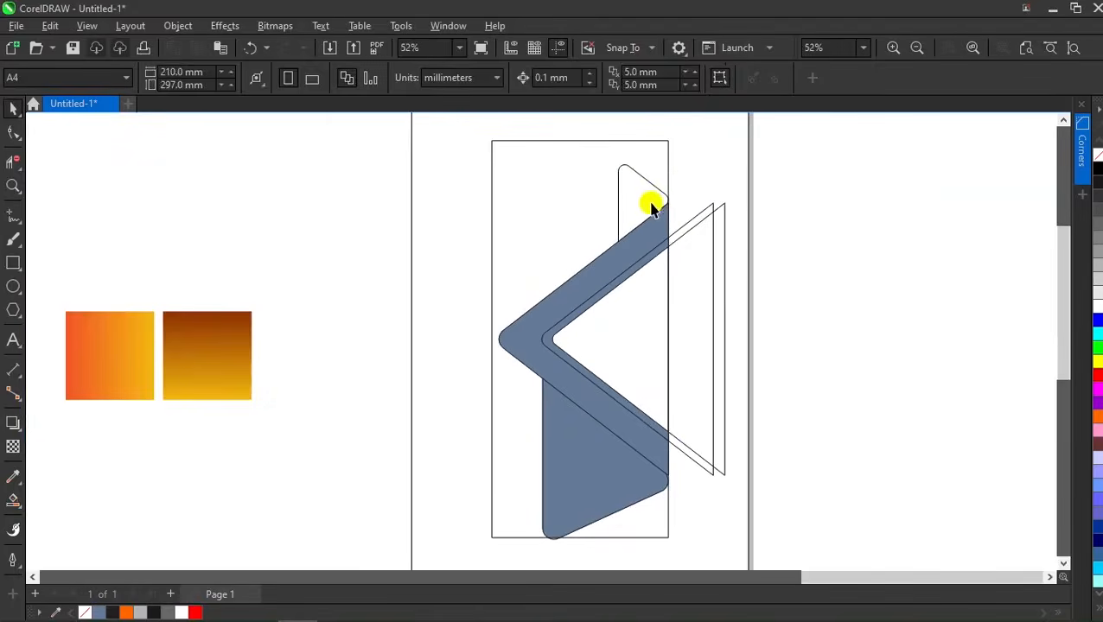
Color the small upper triangle blue-gray with Smart Fill
key("space")
left_click(641, 197)
key("space")
Weld the narrow inner band to the wide chevron band
scroll(566, 329, "up", 3)
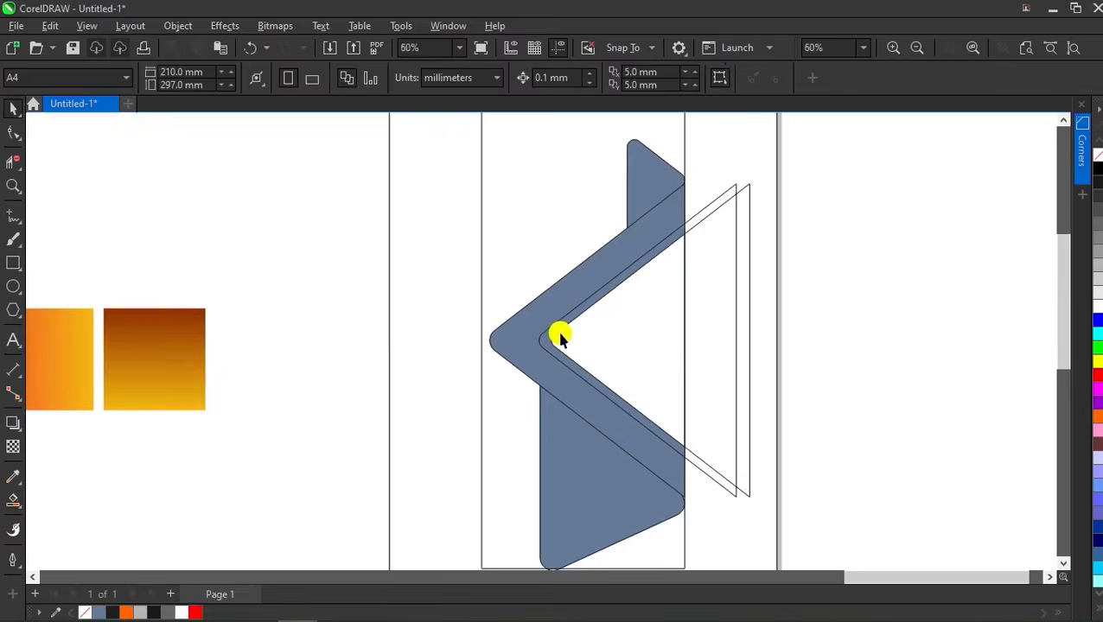
left_click(581, 314)
left_click(522, 316, "shift")
left_click(480, 73)
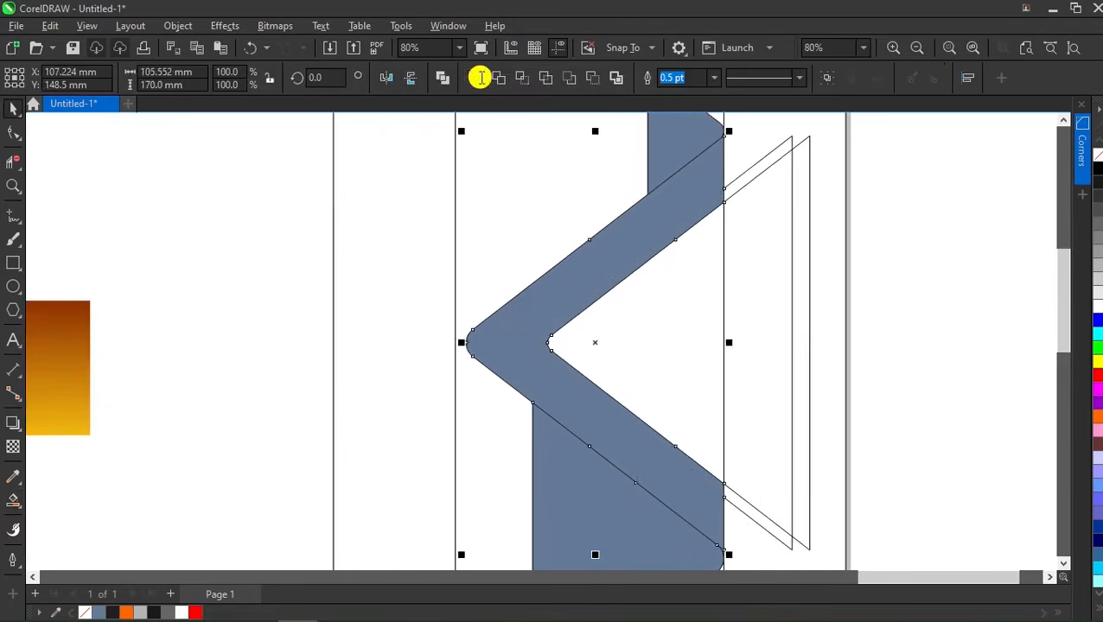
left_click(943, 193)
Bring the large triangle outline hidden behind the chevron to the front using the stacking order options
left_click(764, 158)
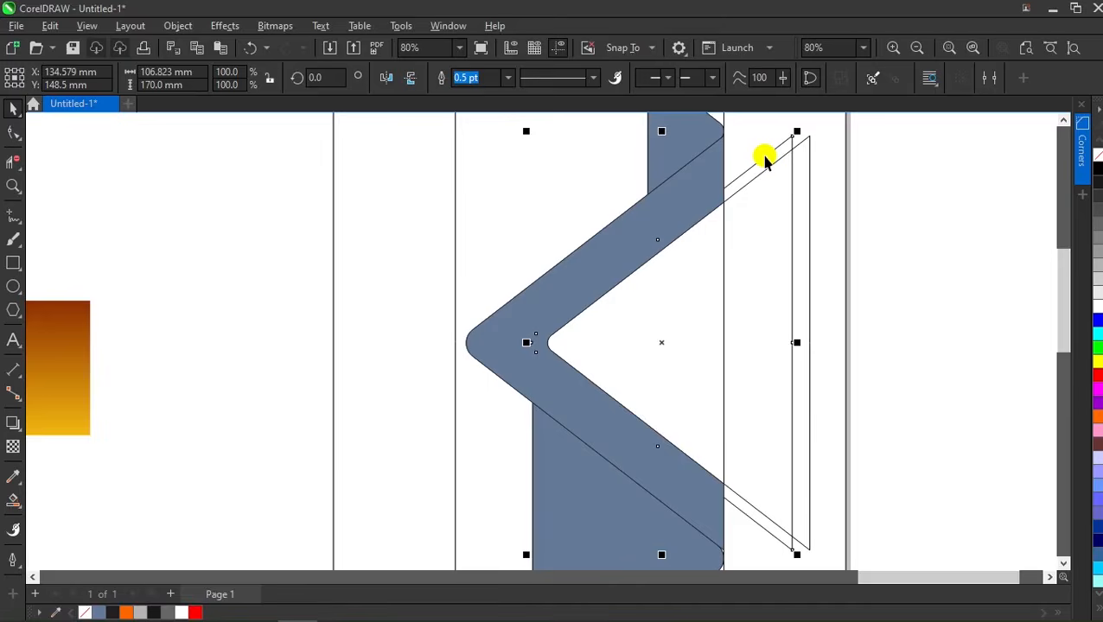
right_click(765, 161)
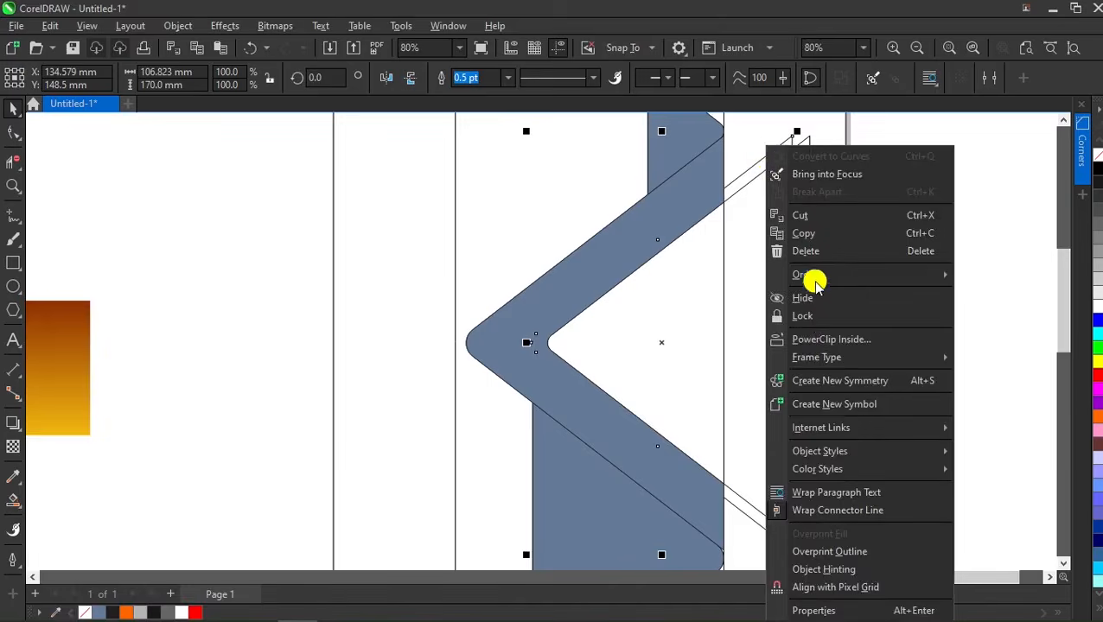
mouse_move(817, 275)
left_click(709, 317)
left_click(899, 315)
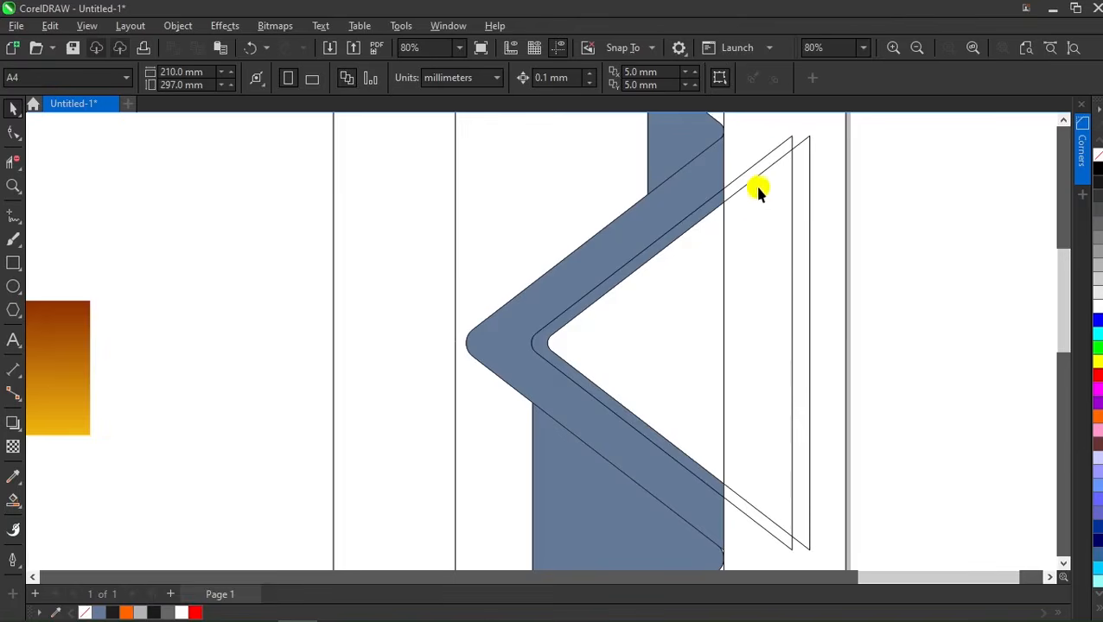
scroll(557, 362, "down", 2)
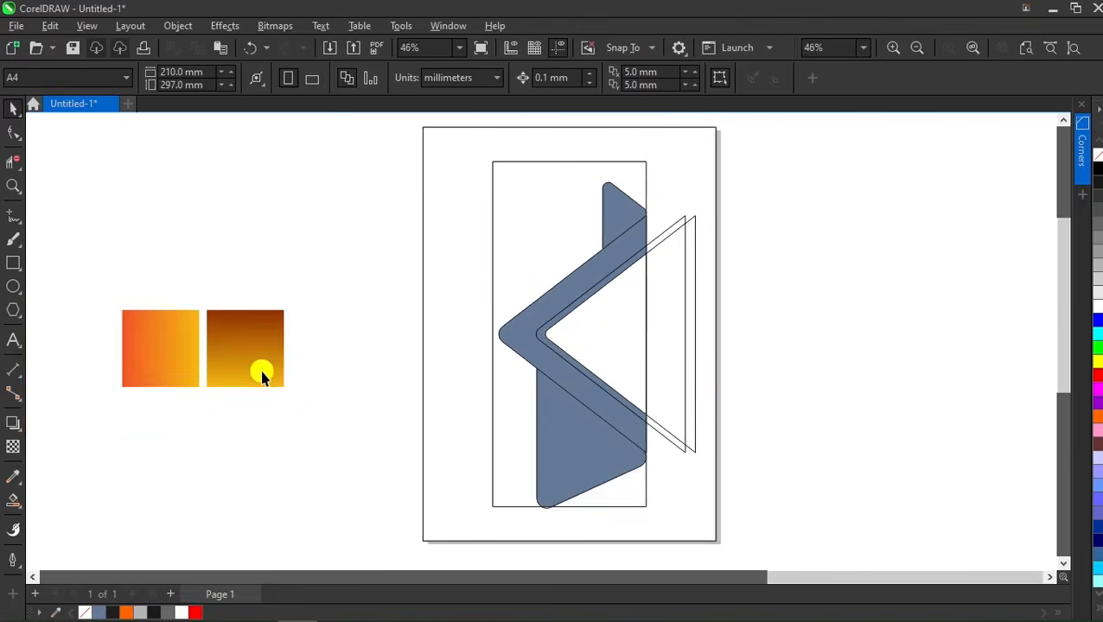
Copy the fill of the orange-to-yellow gradient square onto the chevron
left_click_drag(164, 358, 516, 330)
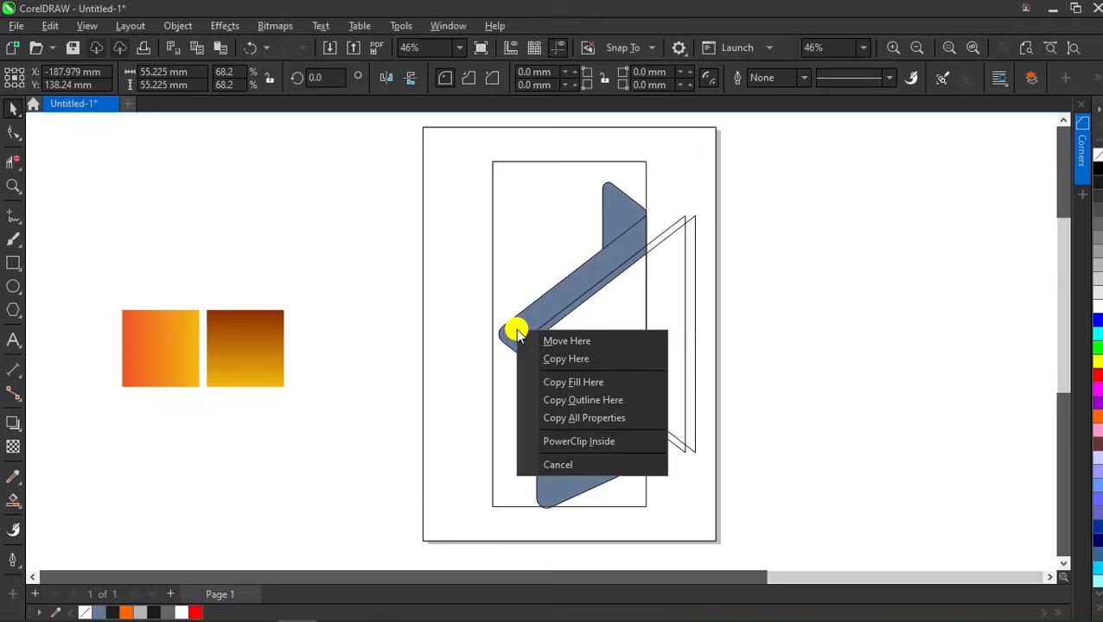
left_click(578, 382)
scroll(580, 328, "up", 3)
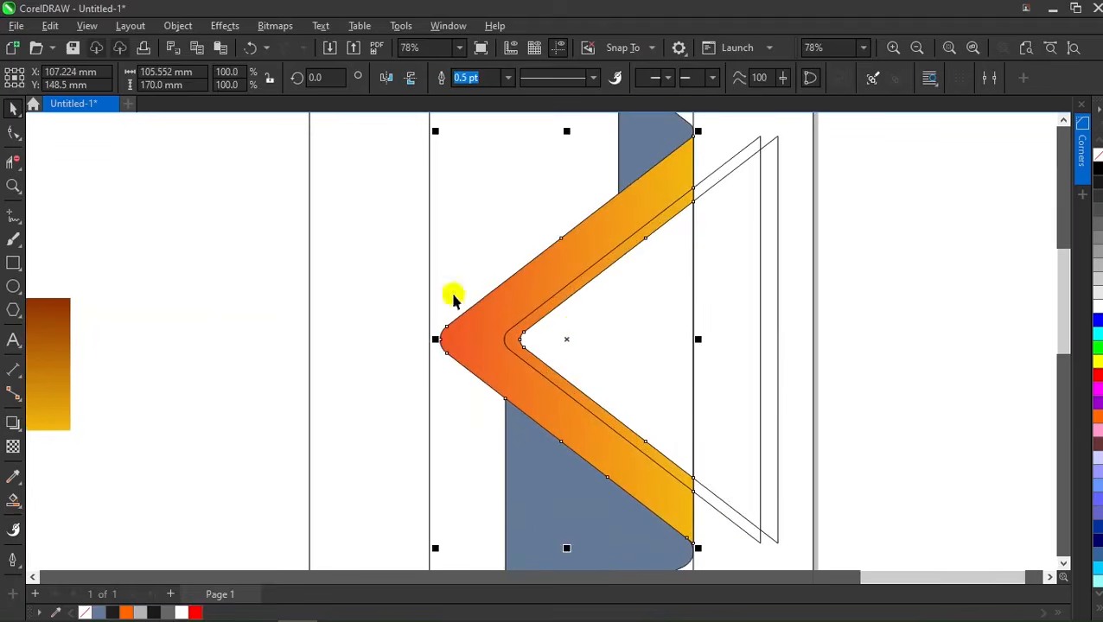
Reverse the chevron's gradient with Interactive Fill and move its yellow start node inward to about the middle of the shape
left_click(11, 503)
left_click(44, 500)
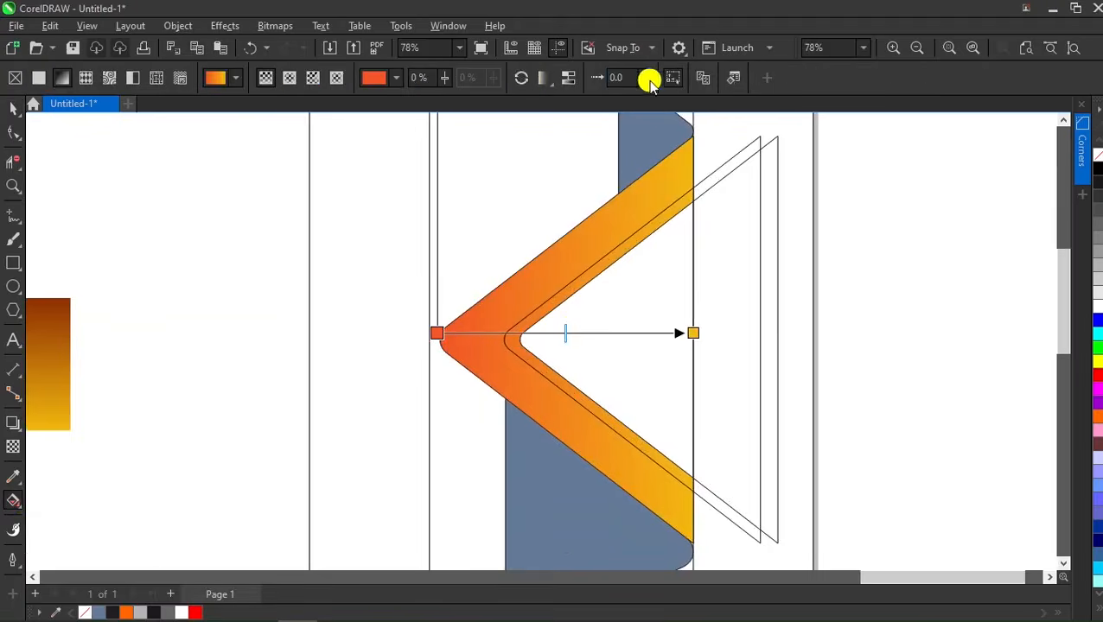
left_click(529, 80)
scroll(573, 327, "down", 1)
left_click_drag(470, 315, 603, 317)
scroll(603, 317, "down", 2)
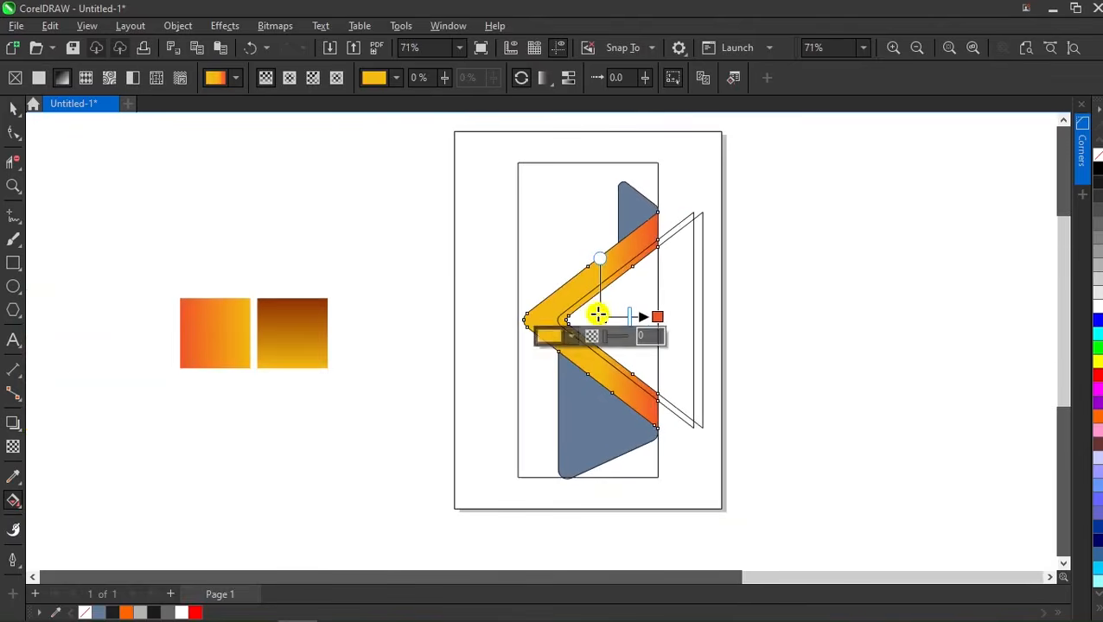
Copy the fill of the brown-to-yellow gradient square onto the lower triangle
key("space")
left_click_drag(300, 328, 581, 413)
left_click(644, 465)
scroll(600, 428, "up", 1)
scroll(436, 443, "up", 1)
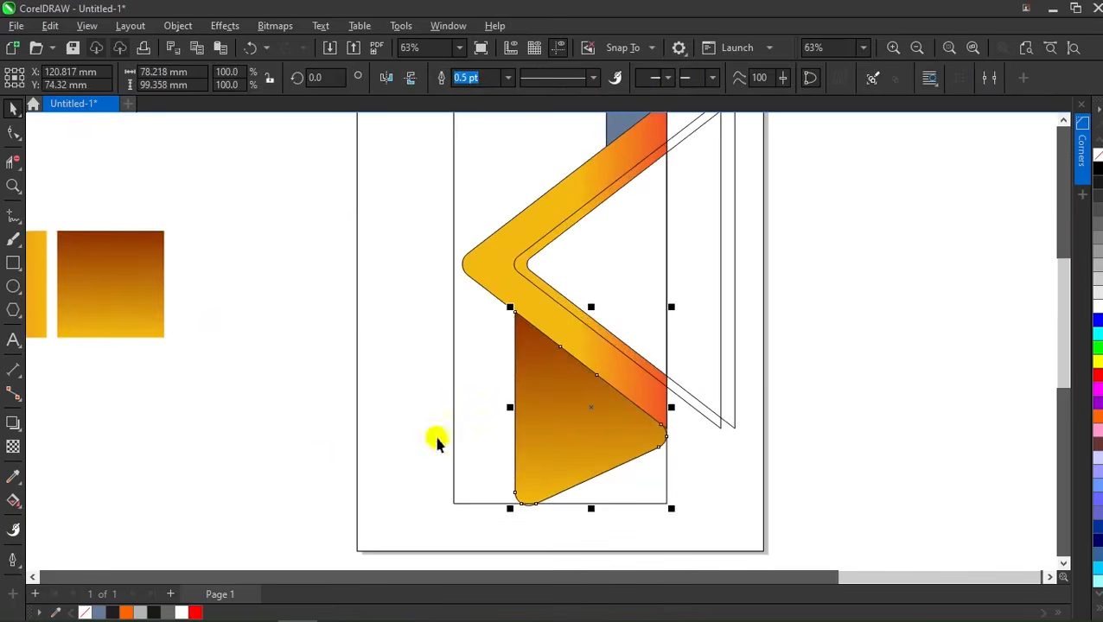
Redirect the lower triangle's gradient from brown at the middle of its slanted upper edge to yellow at its bottom-left corner
left_click(16, 500)
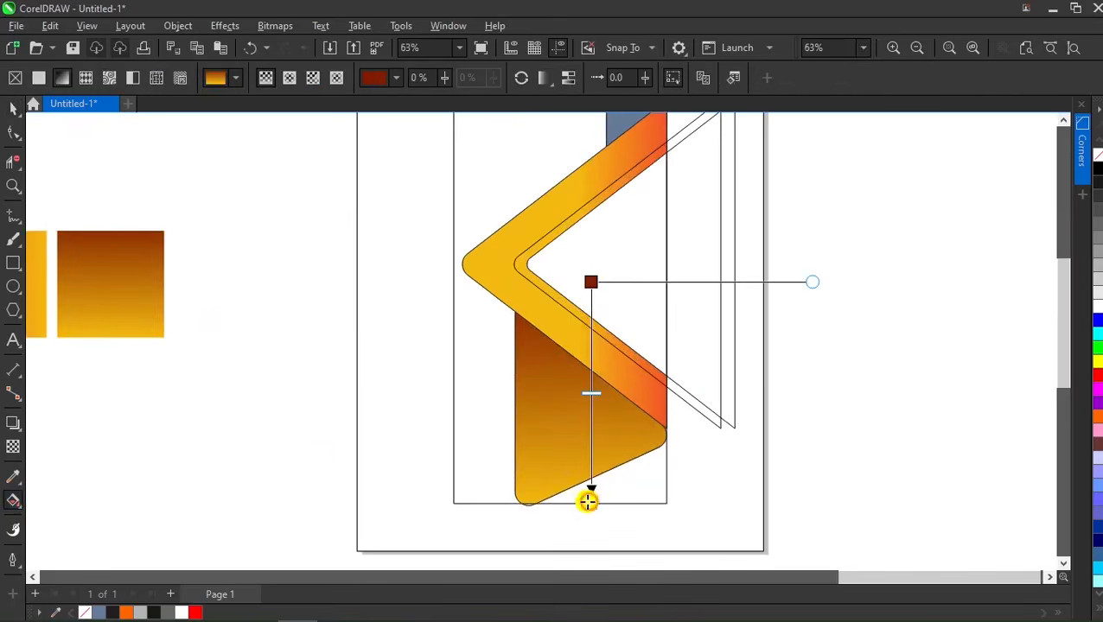
left_click_drag(588, 502, 524, 507)
left_click_drag(592, 284, 595, 374)
key("shift")
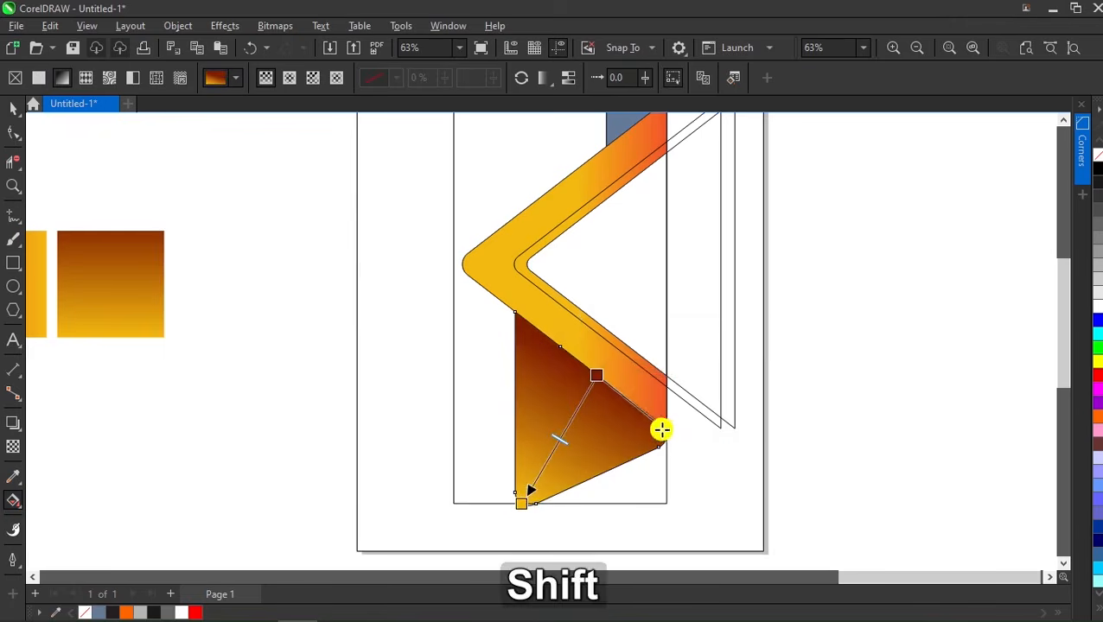
left_click_drag(661, 430, 608, 383)
scroll(586, 396, "down", 1)
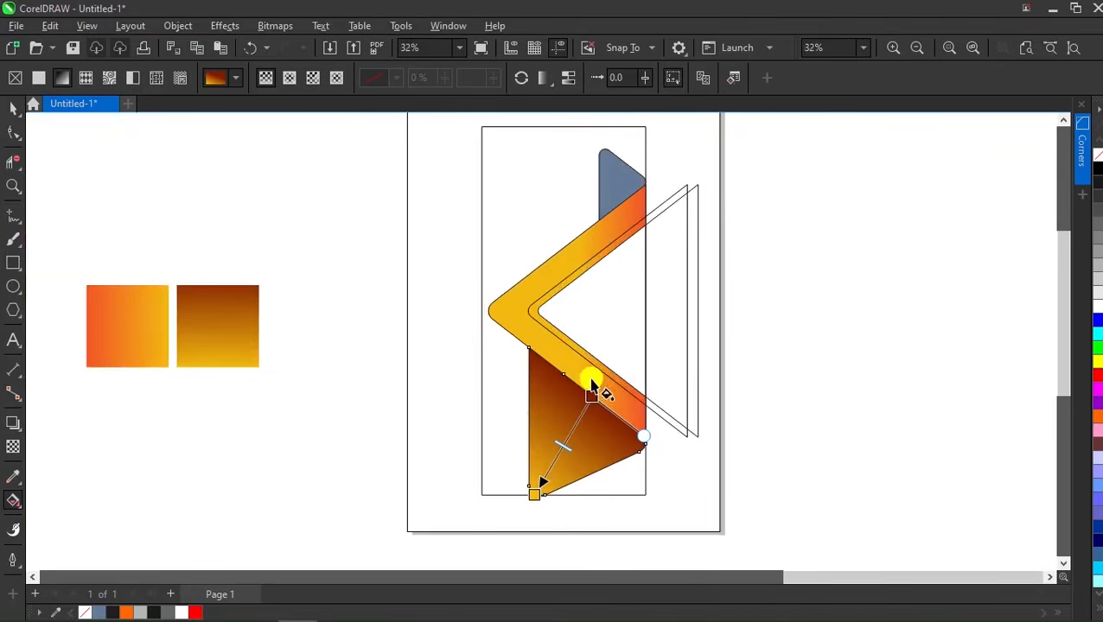
Copy the lower triangle's gradient fill onto the small upper triangle and select that triangle
left_click(14, 111)
left_click(525, 413)
left_click_drag(525, 414, 635, 184)
left_click(665, 236)
scroll(636, 221, "up", 1)
left_click(603, 248)
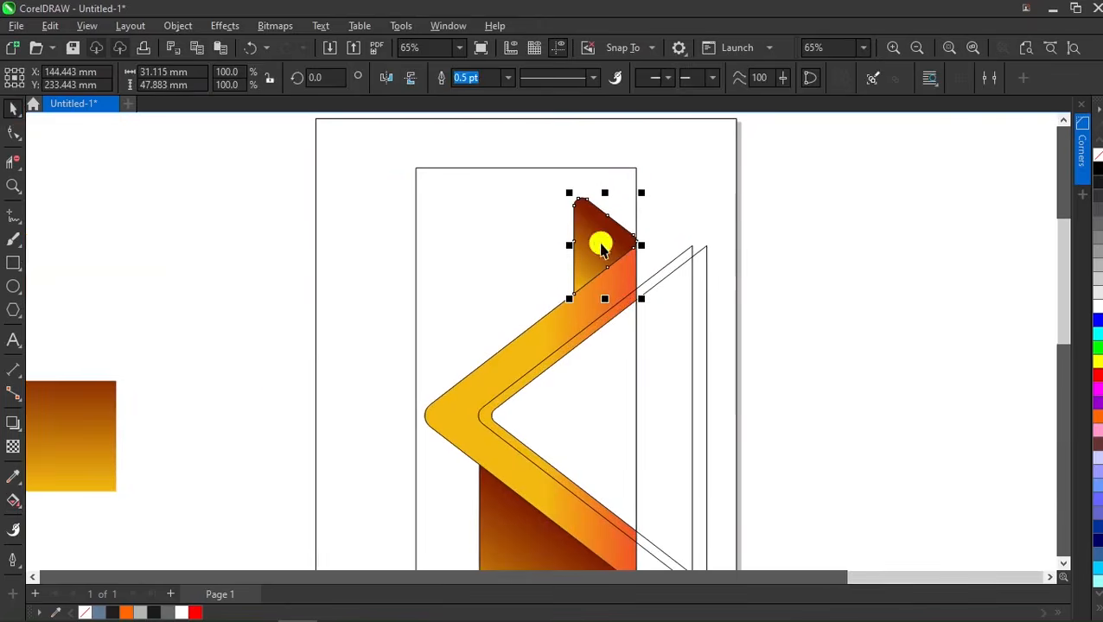
Reverse the small upper triangle's gradient, placing yellow at its top-left corner and brown at the middle of its lower edge
left_click(14, 503)
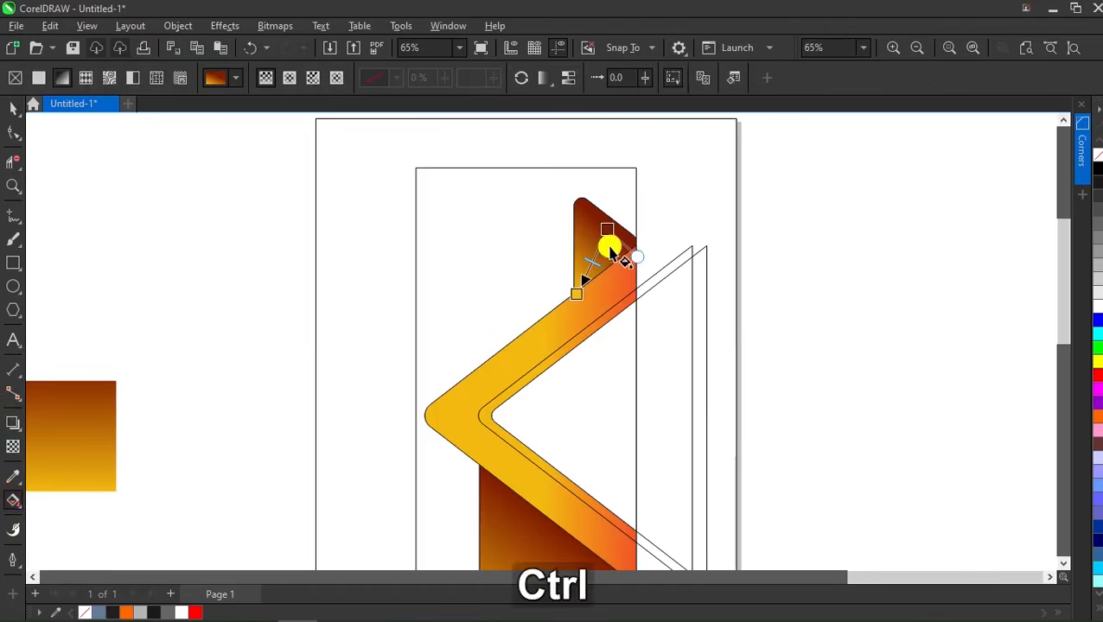
scroll(607, 230, "up", 2)
left_click_drag(607, 230, 609, 202)
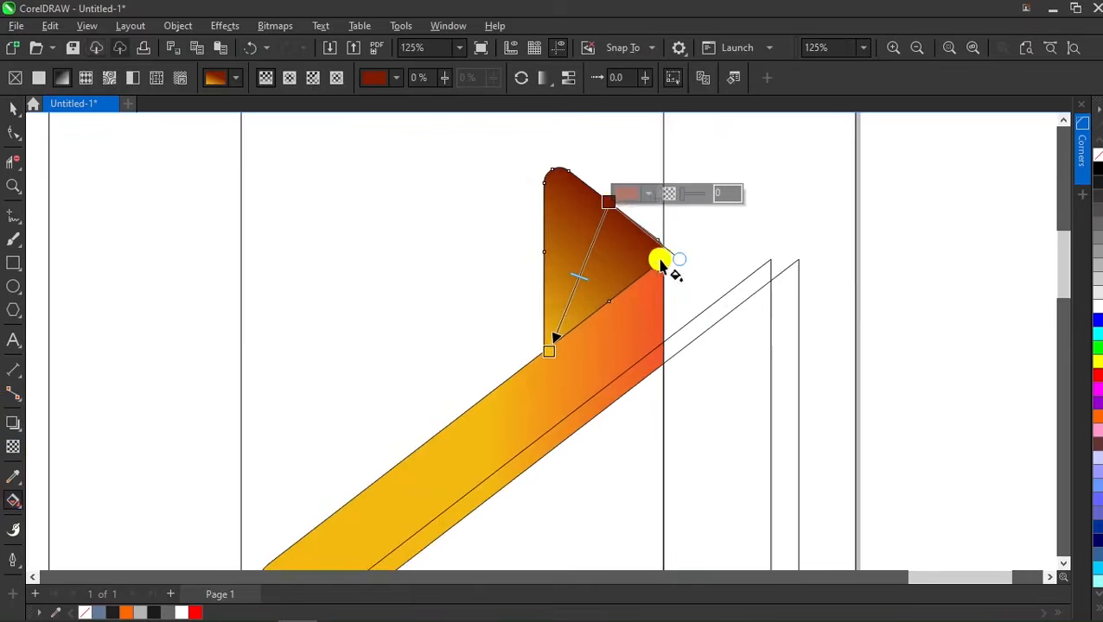
left_click(520, 78)
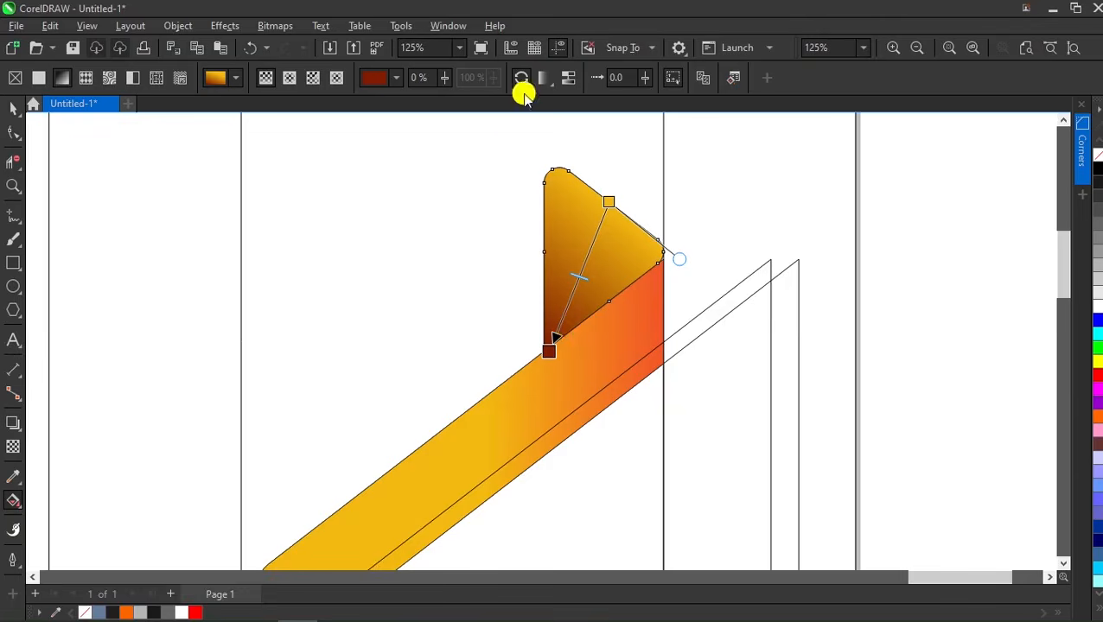
left_click_drag(551, 348, 608, 302)
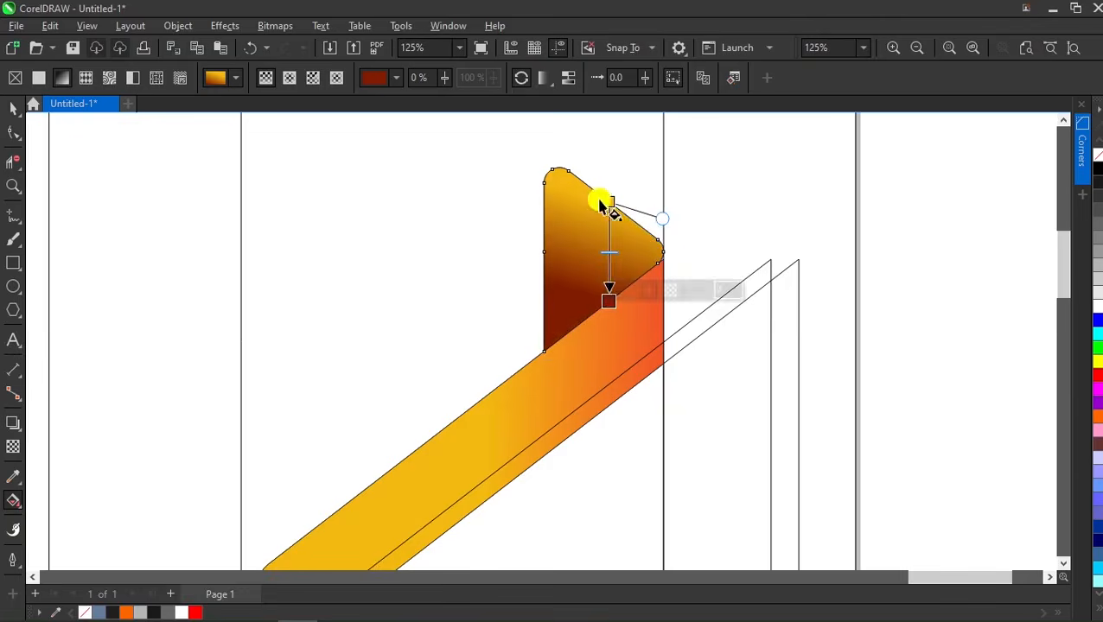
left_click_drag(610, 199, 543, 184)
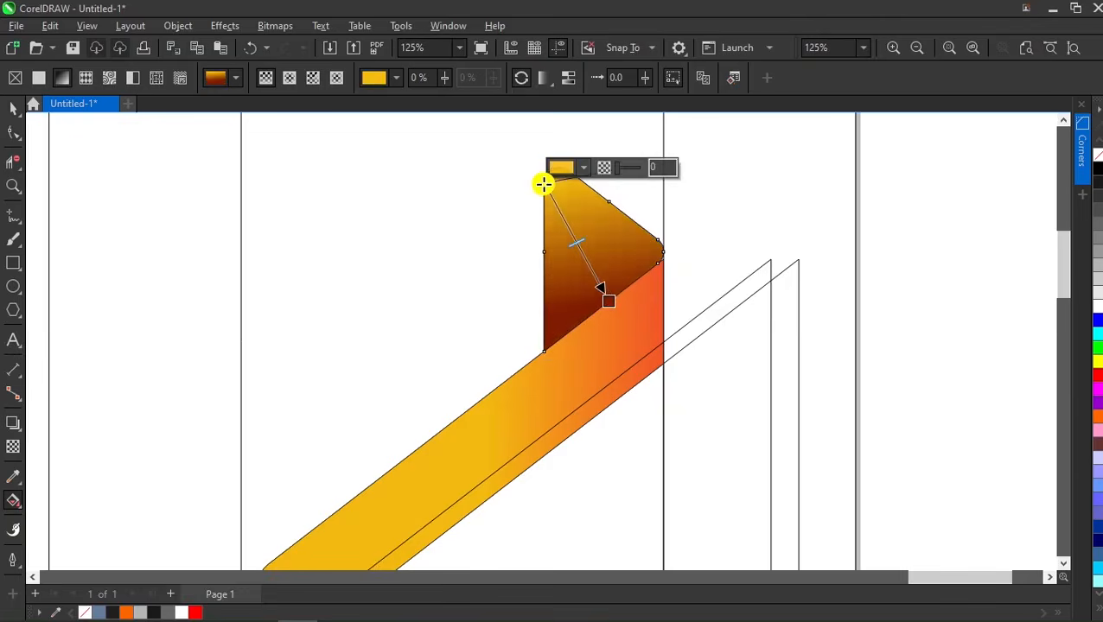
Extend the brown end of the small upper triangle's gradient slightly beyond its slanted lower edge and deselect the triangle
mouse_move(609, 301)
left_mouse_down()
mouse_move(644, 356)
mouse_move(613, 313)
left_mouse_up()
key("space")
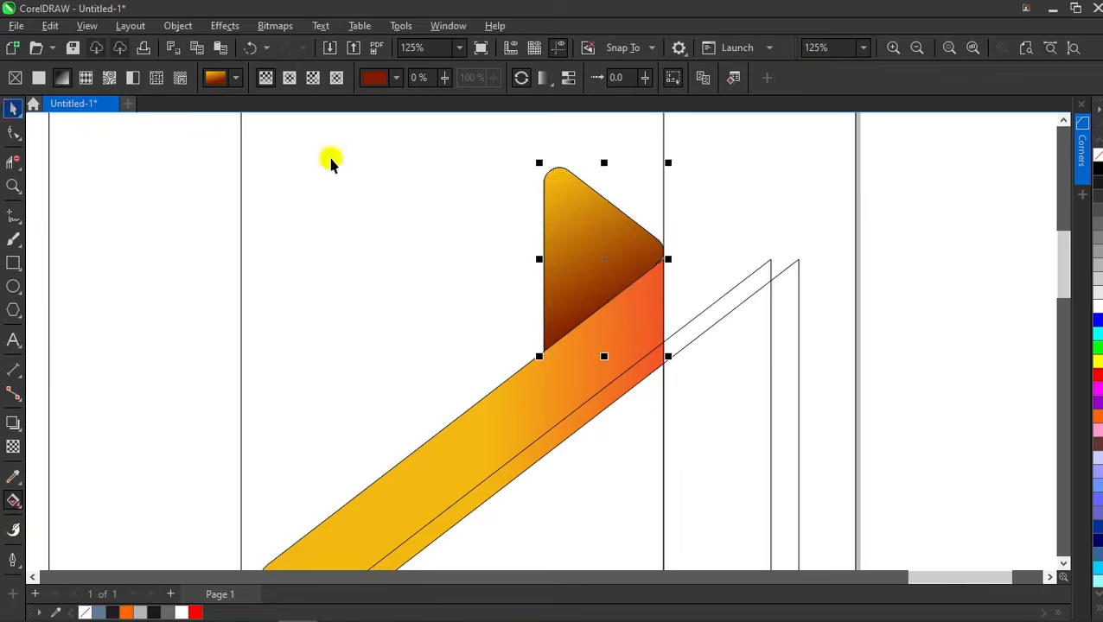
key("Escape")
left_click(1026, 47)
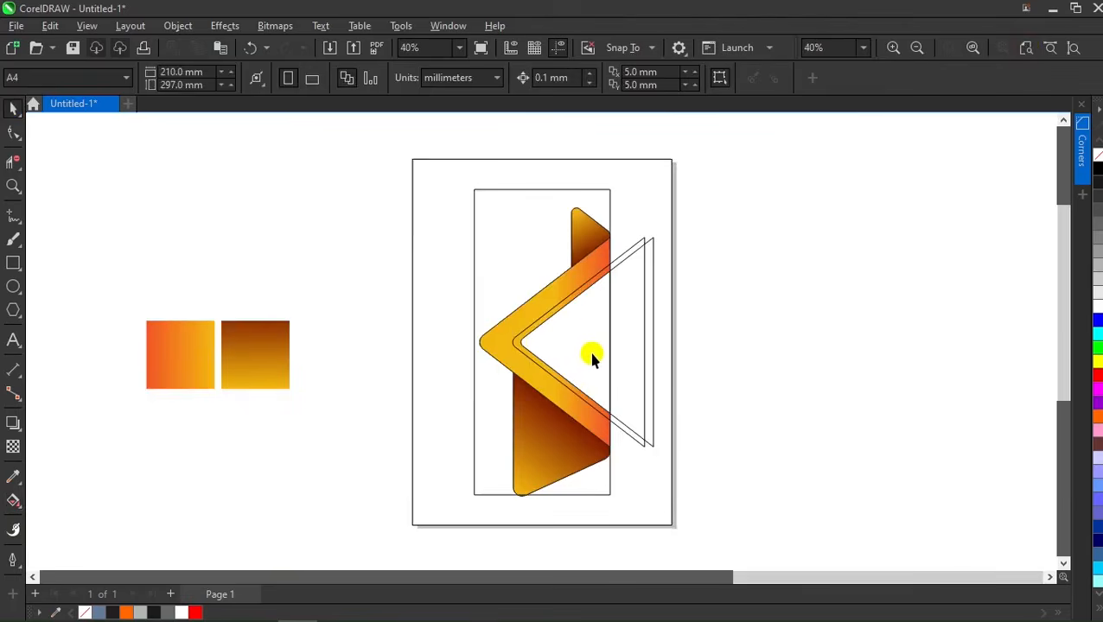
Round the two right-hand corners of the rightmost outlined triangle with a 7 mm fillet
scroll(579, 300, "up", 2)
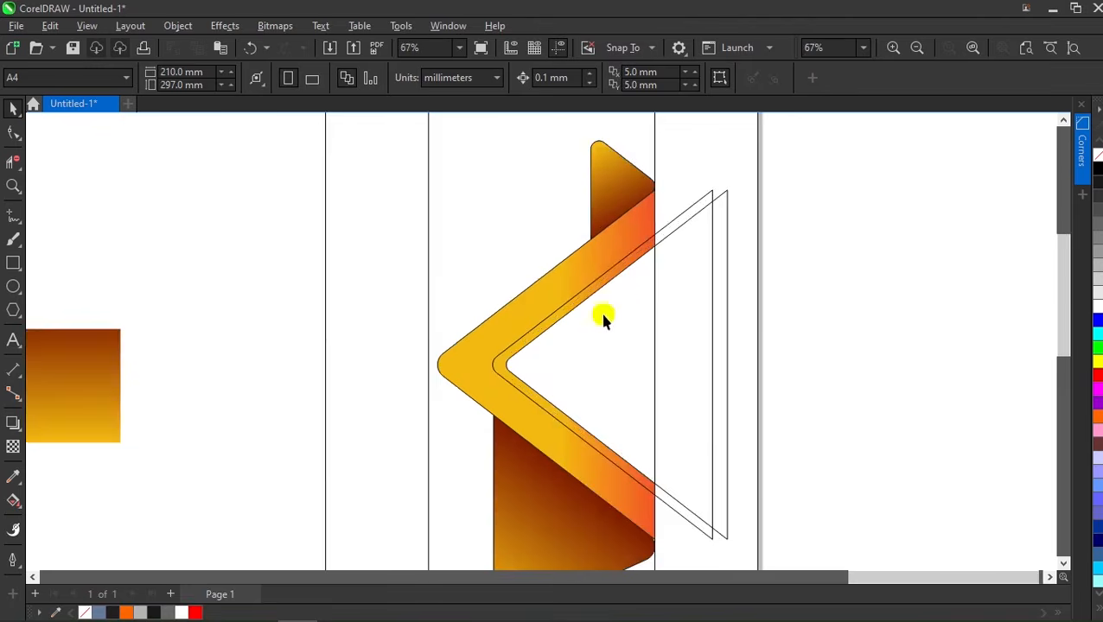
left_click(723, 264)
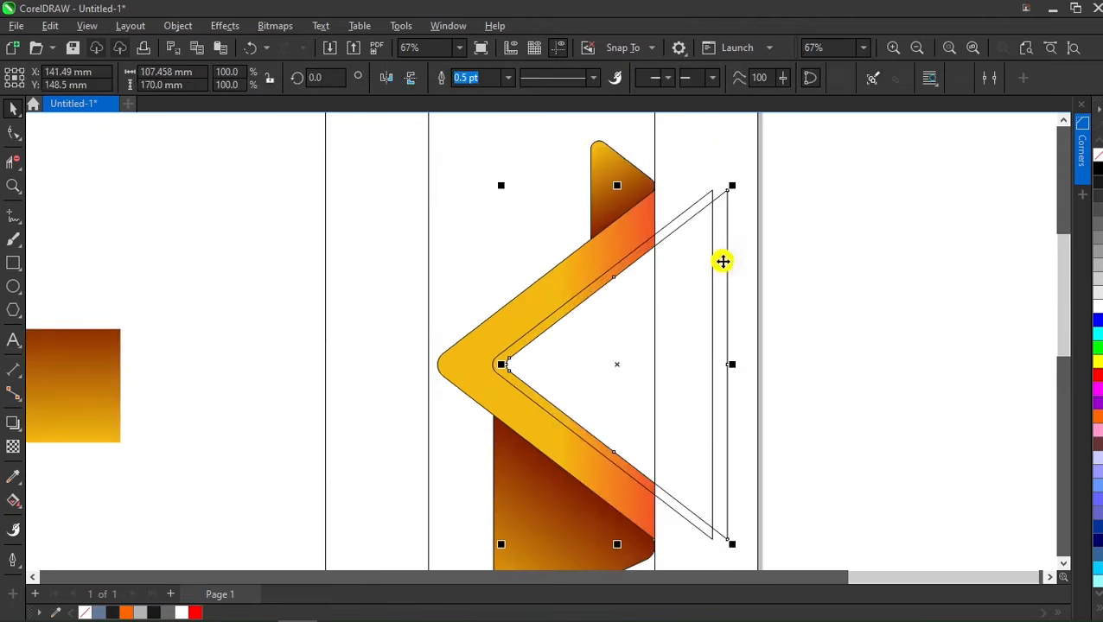
left_click(1077, 157)
left_click(14, 134)
scroll(641, 217, "down", 2)
left_click_drag(650, 259, 598, 480)
scroll(613, 389, "up", 1)
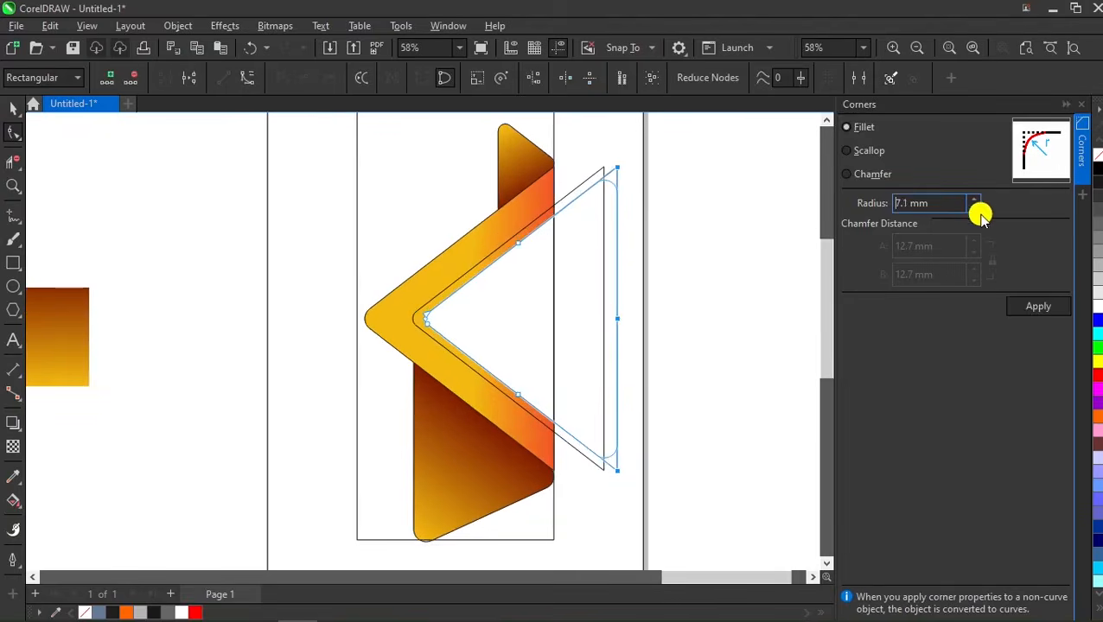
double_click(937, 203)
left_click(1034, 312)
Round the two right-hand corners of the other outlined triangle with a 4 mm fillet
left_click_drag(648, 135, 584, 210)
key("Caps_Lock")
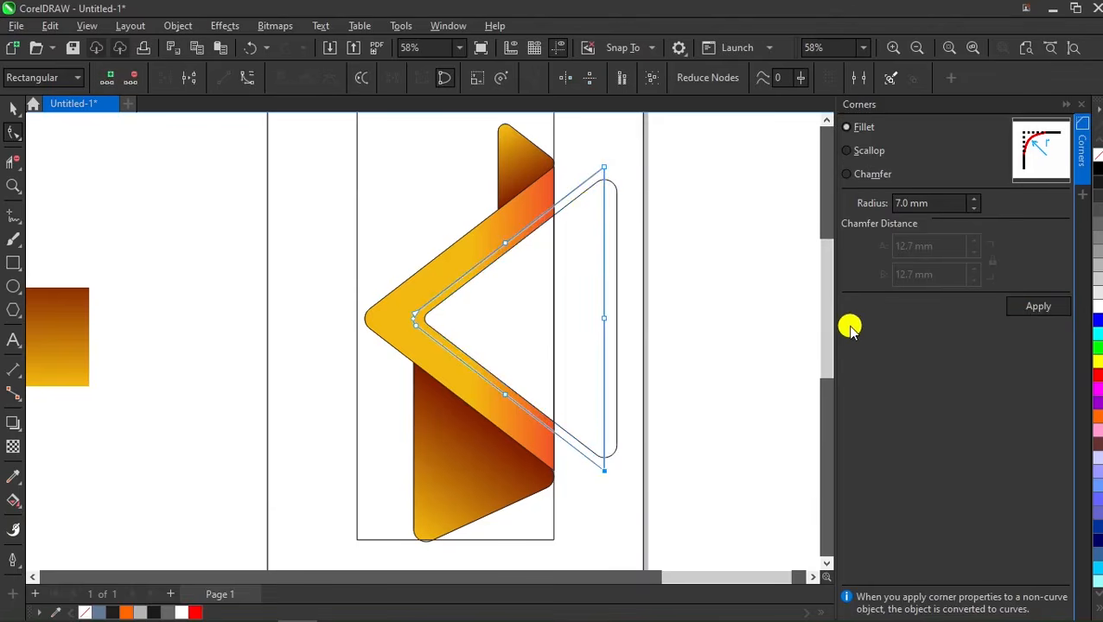
key("Caps_Lock")
key("shift")
left_click_drag(654, 134, 584, 197)
left_click(961, 206)
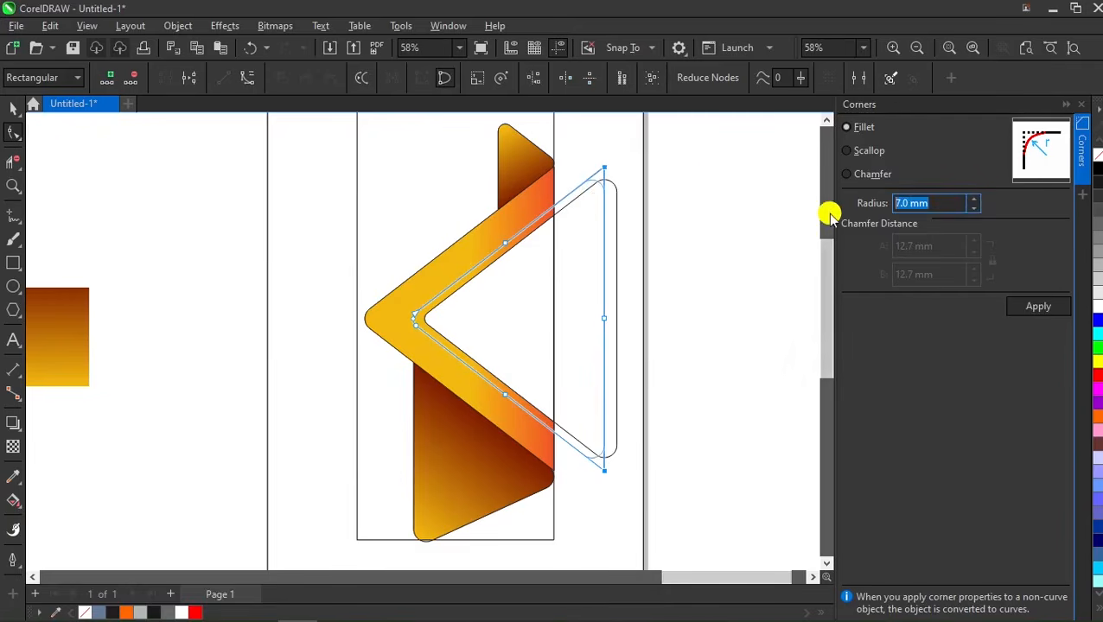
type("5")
key("BackSpace")
type("4")
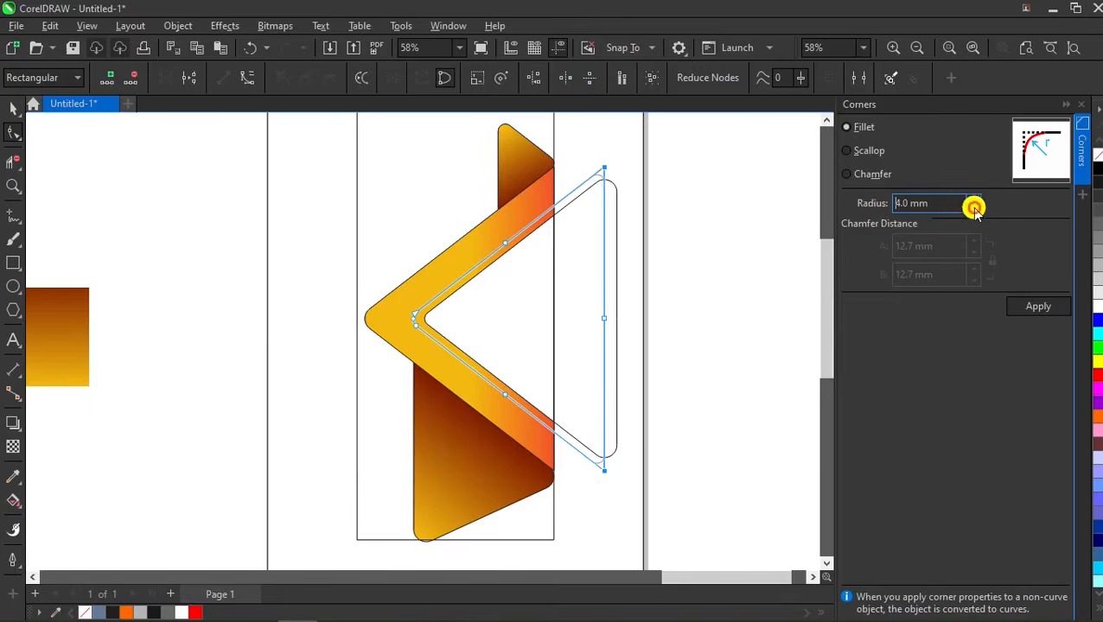
left_click(1037, 305)
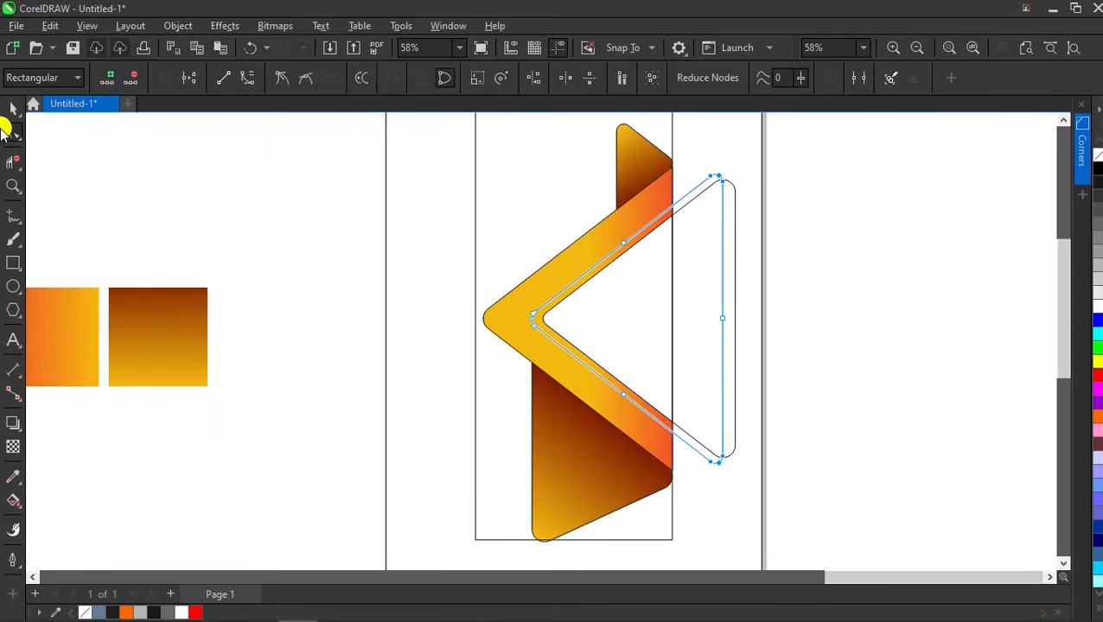
left_click(13, 107)
left_click(788, 298)
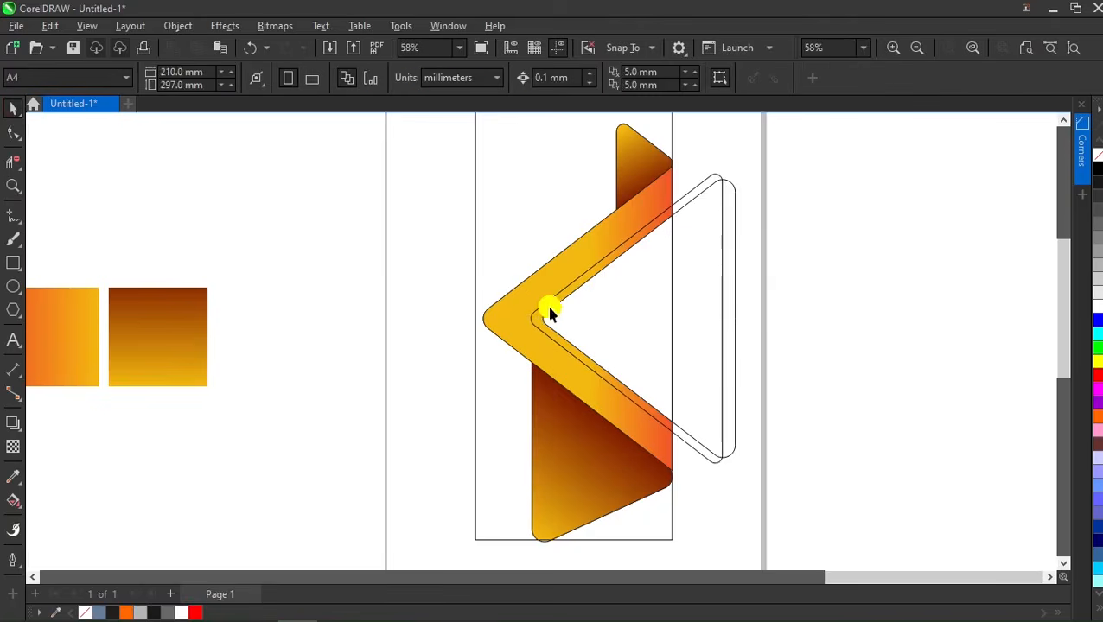
Bring the rightmost outlined triangle to the front of all objects
left_click(549, 313)
left_click(793, 276)
left_click(735, 259)
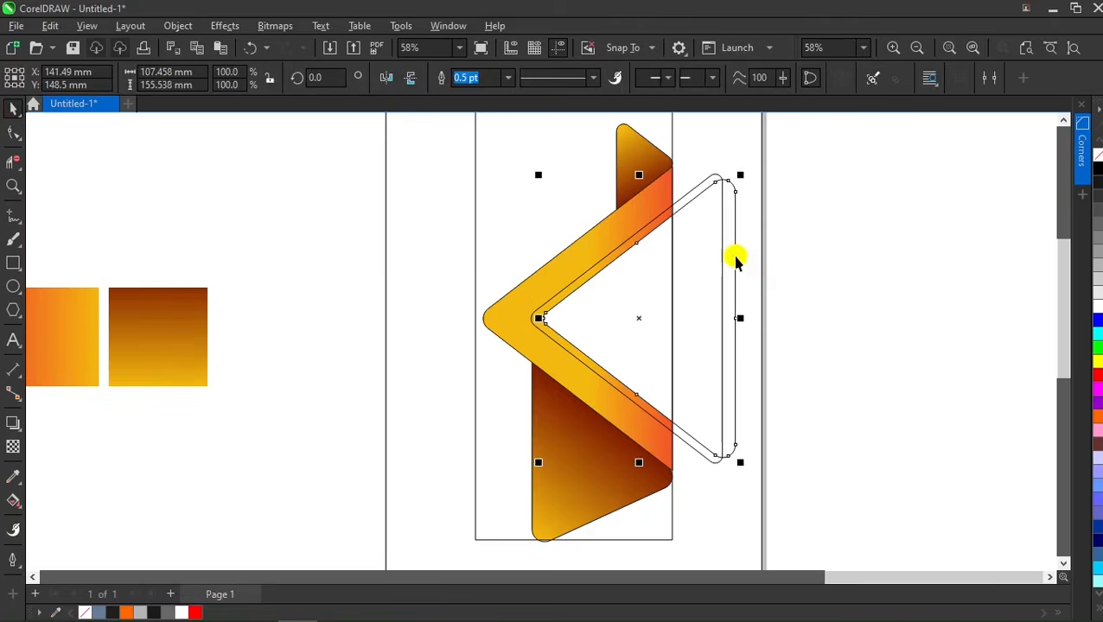
key("shift+Page_Up")
left_click(773, 235)
left_click(733, 233)
left_click(748, 260)
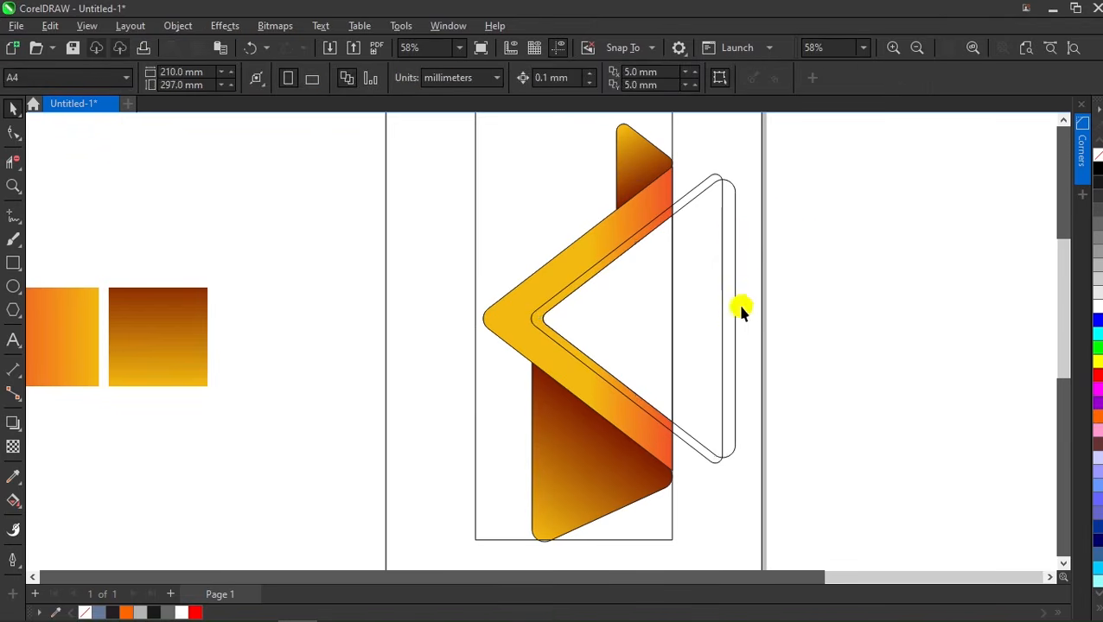
Convert the rear triangle's outline to an object and set the new object's outline width to 3.0 pt
left_click(706, 185)
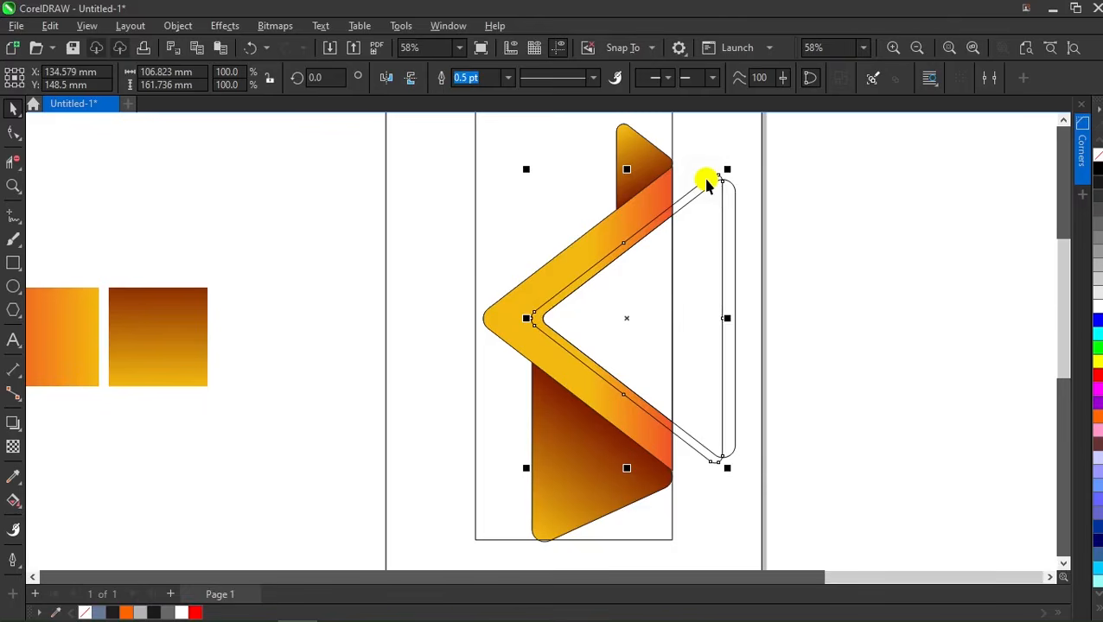
key("ctrl+shift+q")
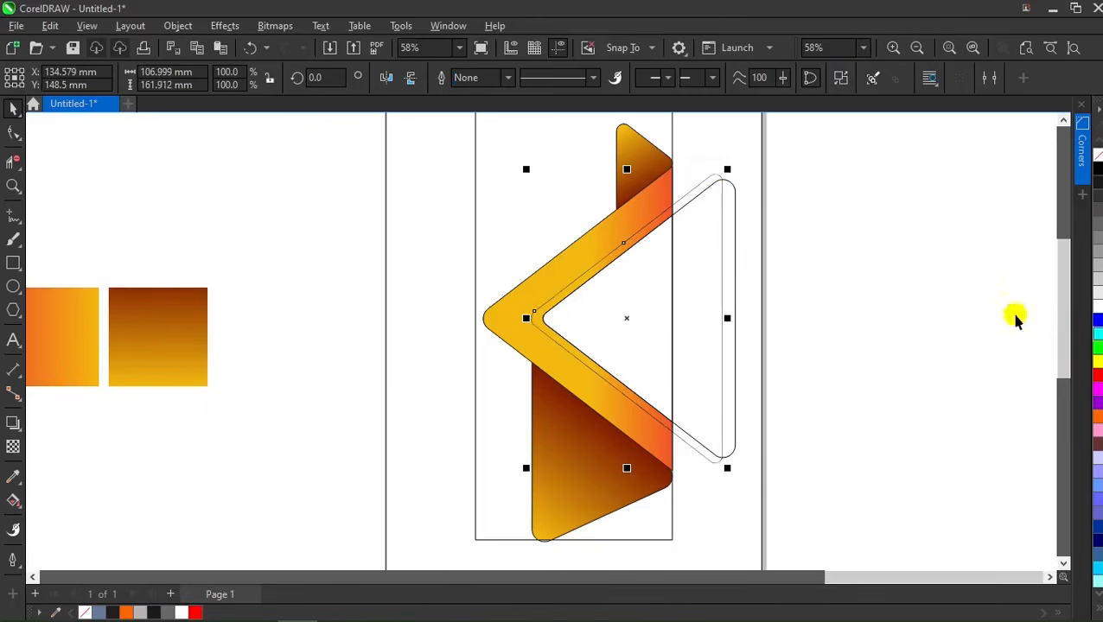
left_click(506, 80)
left_click(485, 229)
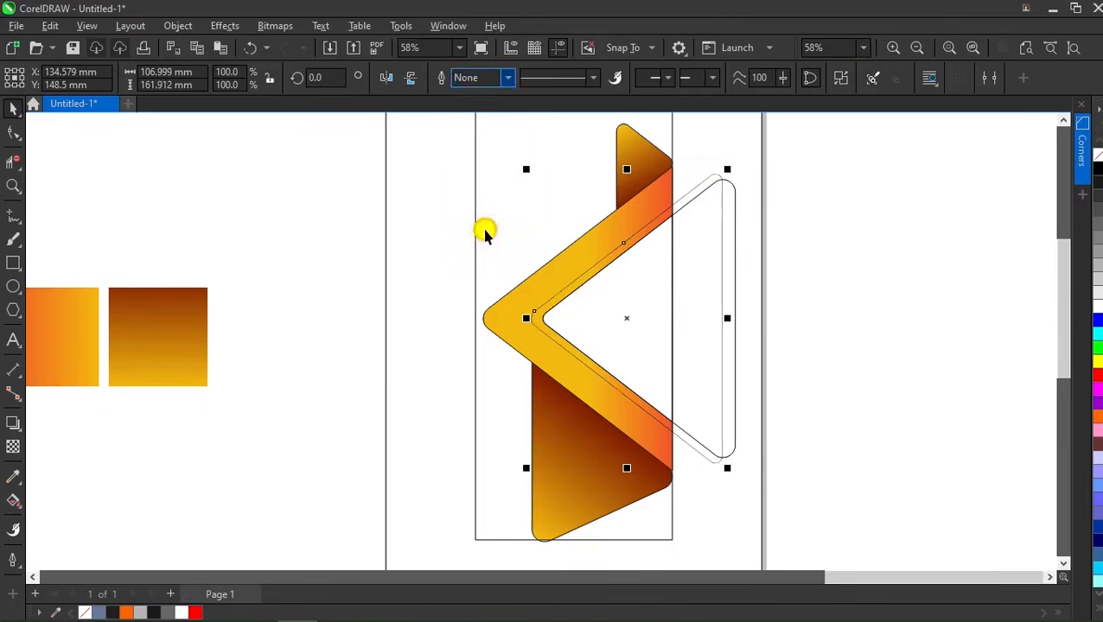
left_click(514, 80)
left_click(475, 180)
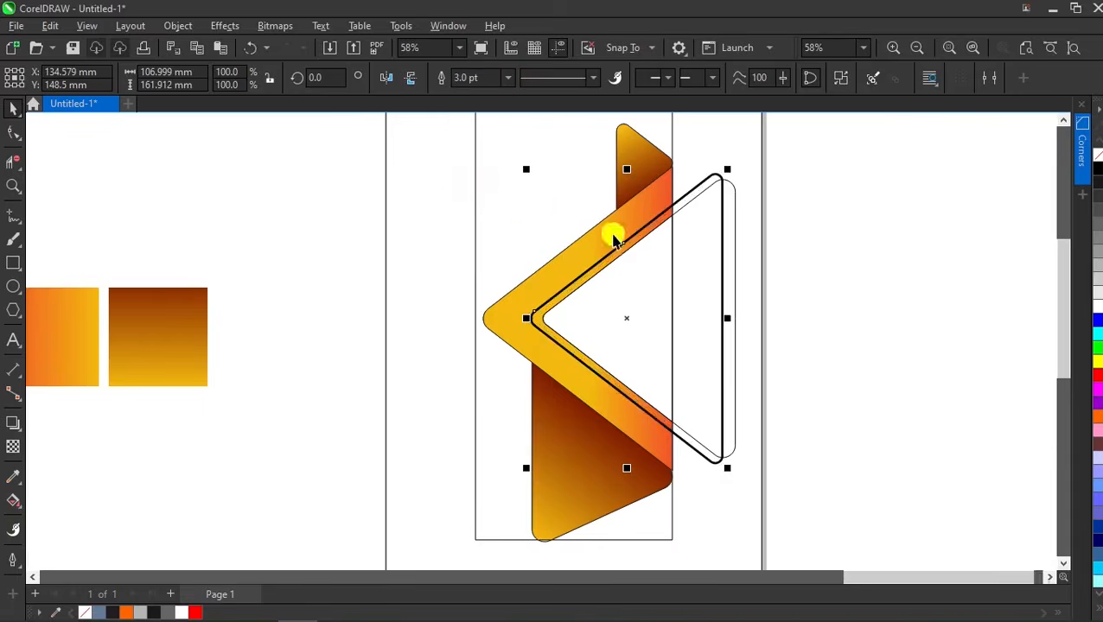
scroll(610, 242, "up", 1)
scroll(611, 266, "down", 1)
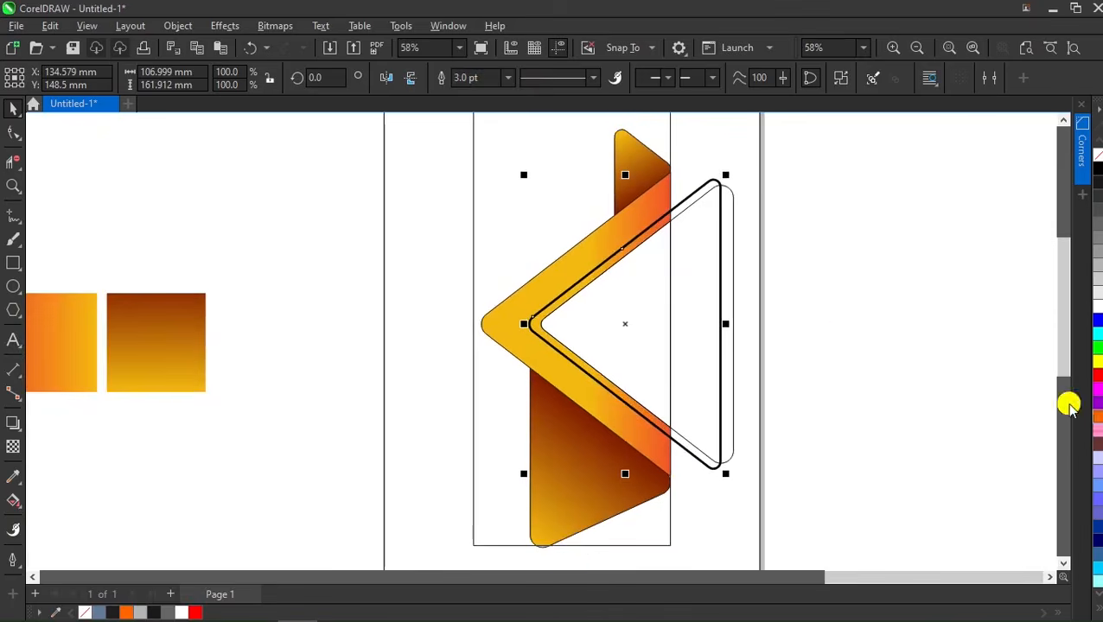
Convert the rear triangle's 3 pt outline to an object and fill it with orange
key("ctrl")
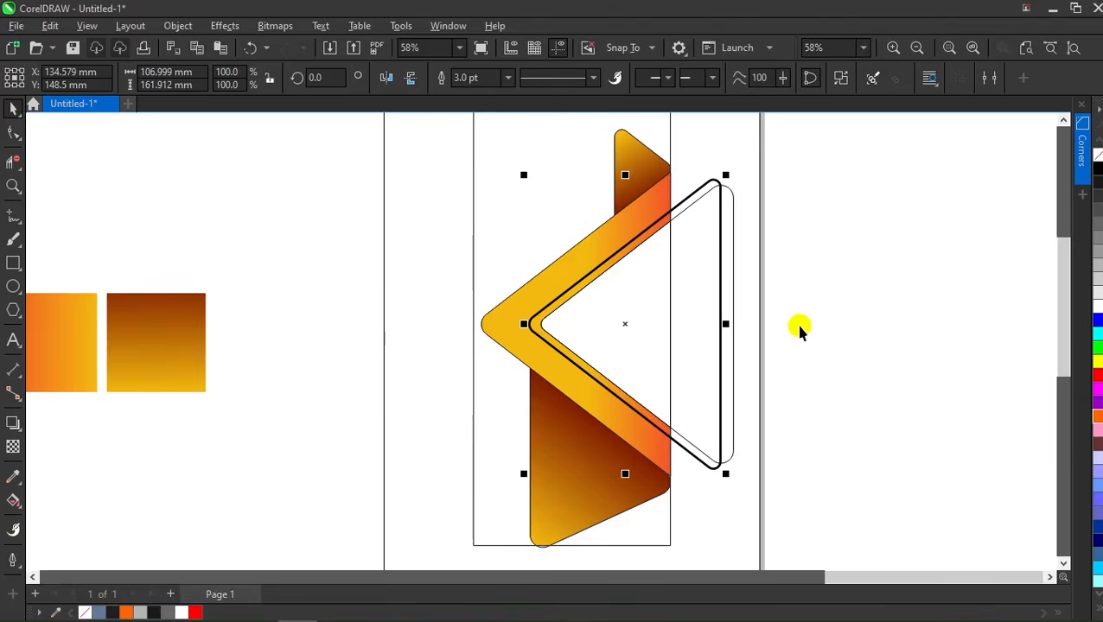
key("ctrl+shift+q")
left_click(1097, 416)
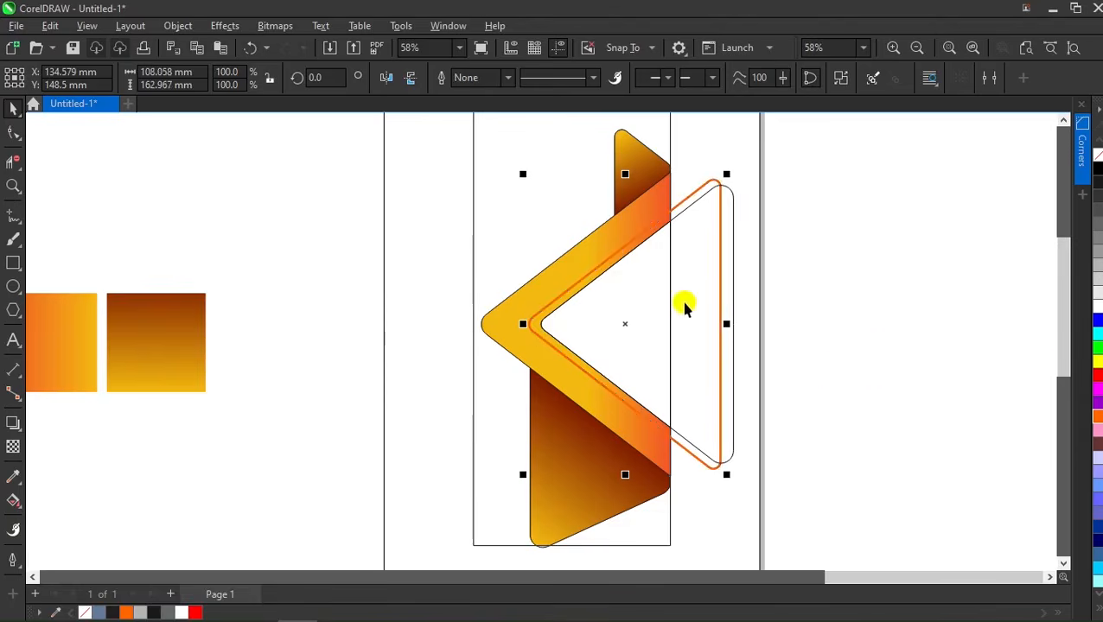
Copy the fill of the brown-to-yellow gradient square onto the rear triangular frame and select the frame
scroll(685, 305, "up", 1)
left_click_drag(726, 277, 719, 162)
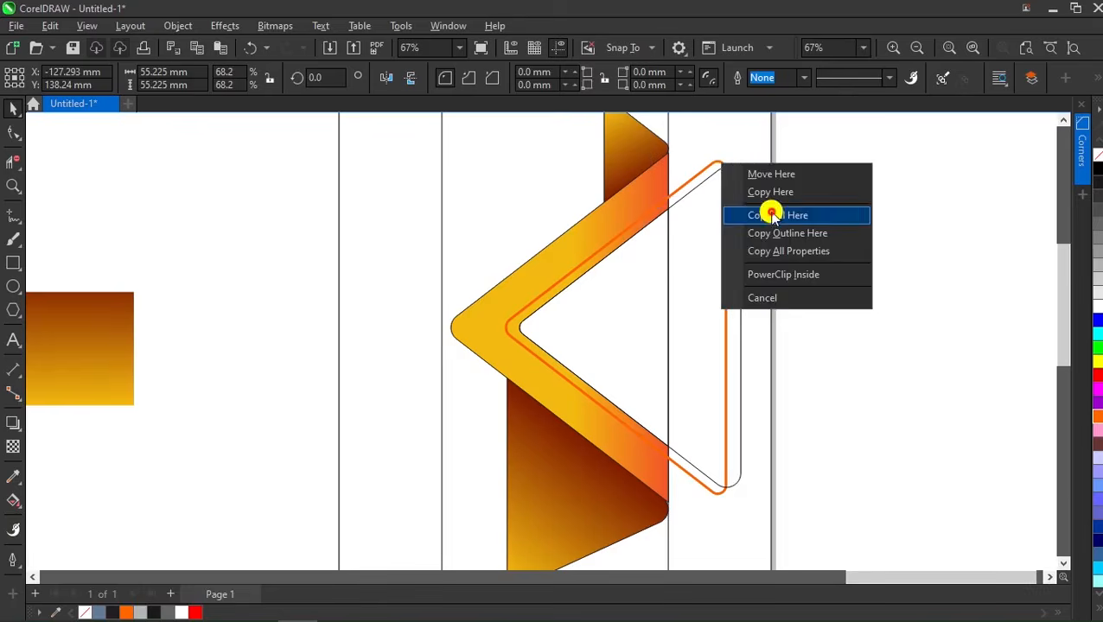
left_click(772, 216)
left_click(692, 186)
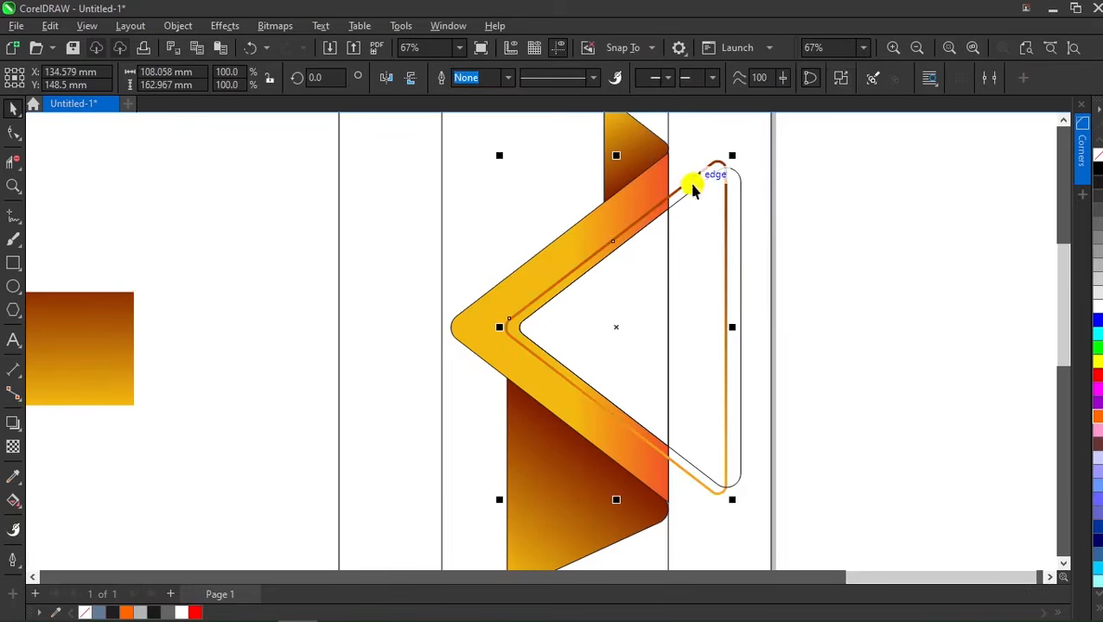
Redirect the triangular frame's gradient from brown at the middle of its right edge to yellow at its left tip
left_click(11, 503)
scroll(635, 311, "down", 1)
left_click_drag(616, 185, 709, 344)
left_click_drag(613, 480, 531, 349)
left_click_drag(713, 522, 712, 495)
key("ctrl+z")
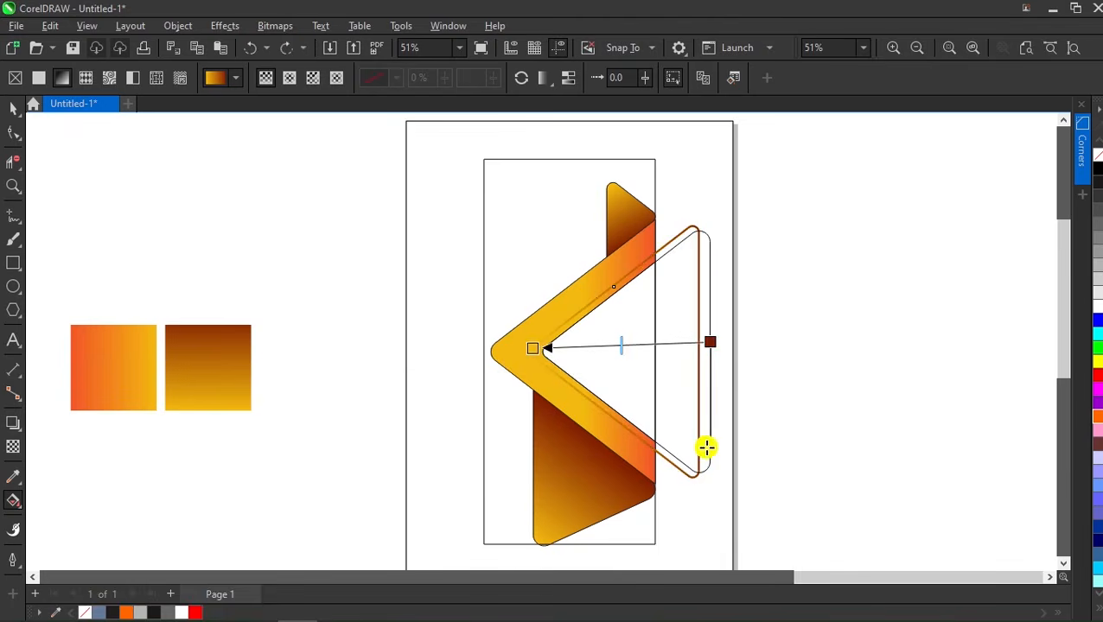
Extend the brown end of the triangular frame's gradient far beyond the page's right edge
scroll(641, 377, "up", 1)
key("space")
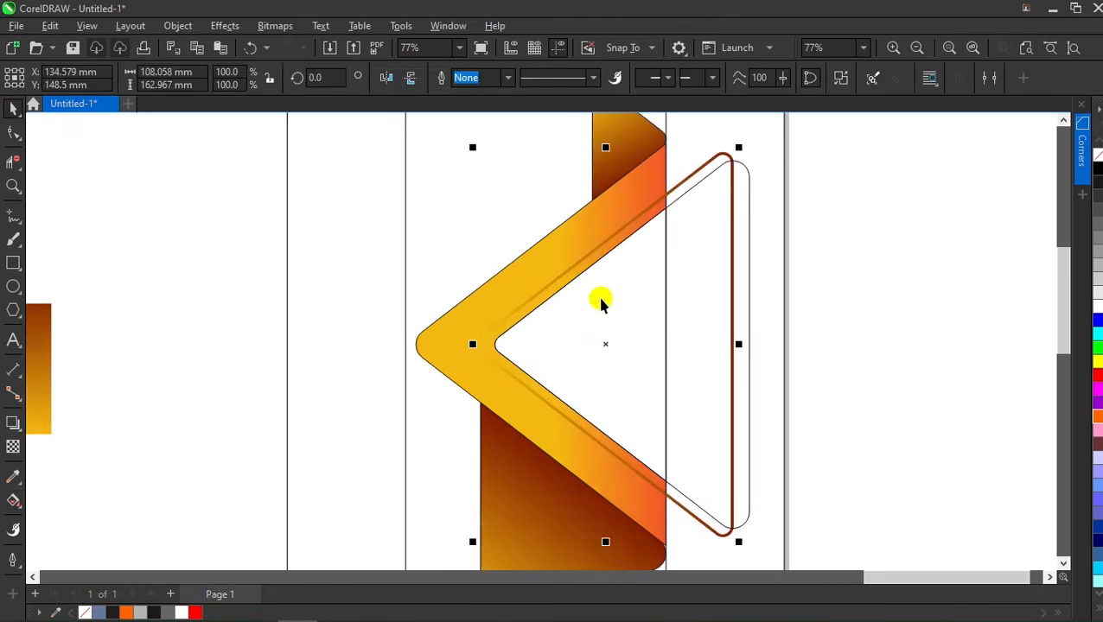
key("g")
left_click_drag(755, 327, 1020, 319)
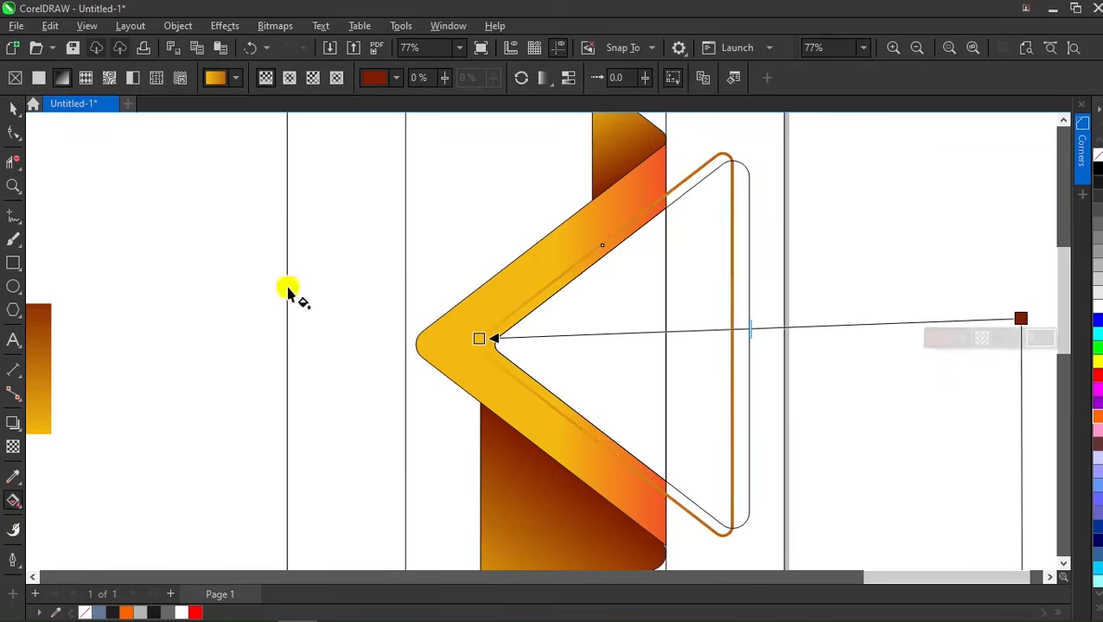
Add a black Multiply drop shadow to the triangular frame with opacity 27 and feathering 4
left_click(19, 112)
left_click(13, 422)
left_click_drag(605, 345, 663, 378)
mouse_move(446, 78)
left_mouse_down()
mouse_move(356, 87)
mouse_move(450, 73)
left_mouse_up()
key("space")
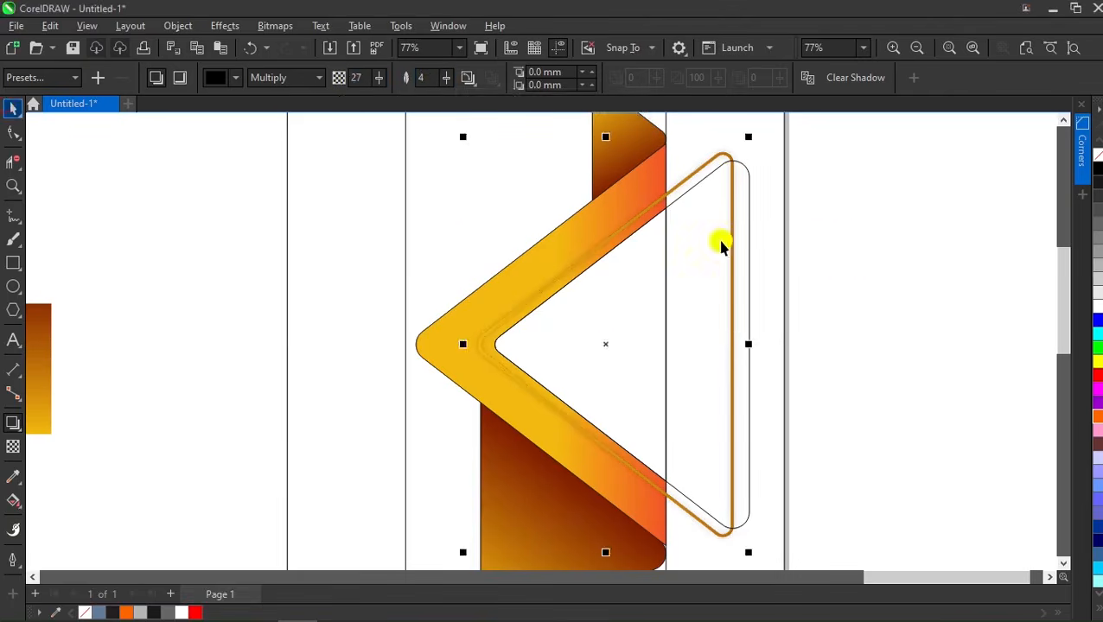
left_click(664, 291)
scroll(665, 290, "down", 3)
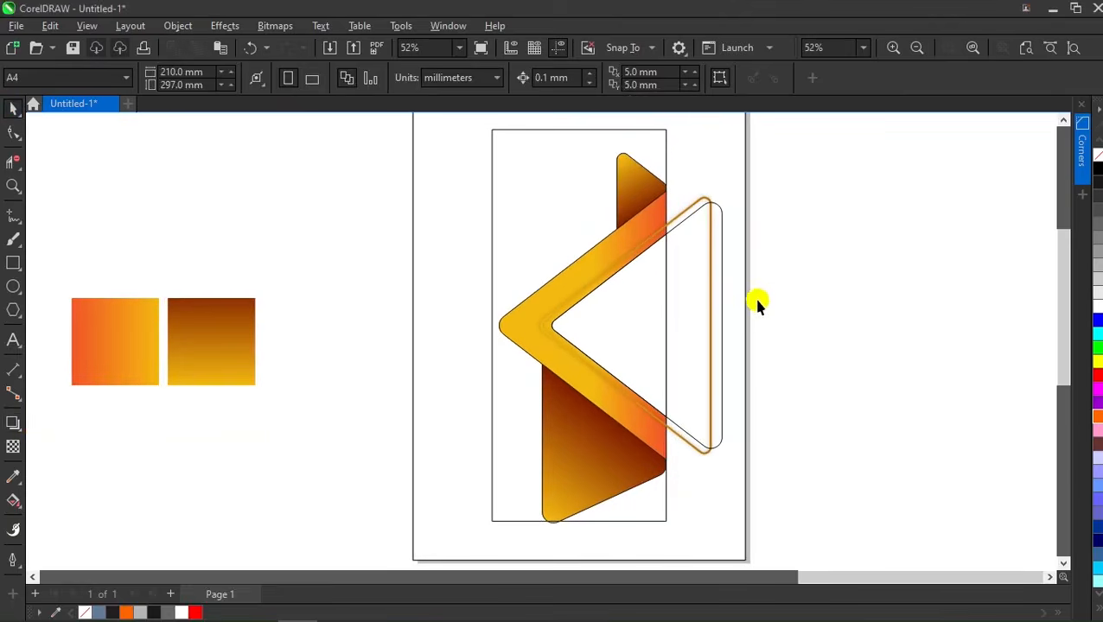
Import 1.jpg and place it to the right of the page at about 213 by 142 mm
scroll(754, 297, "down", 1)
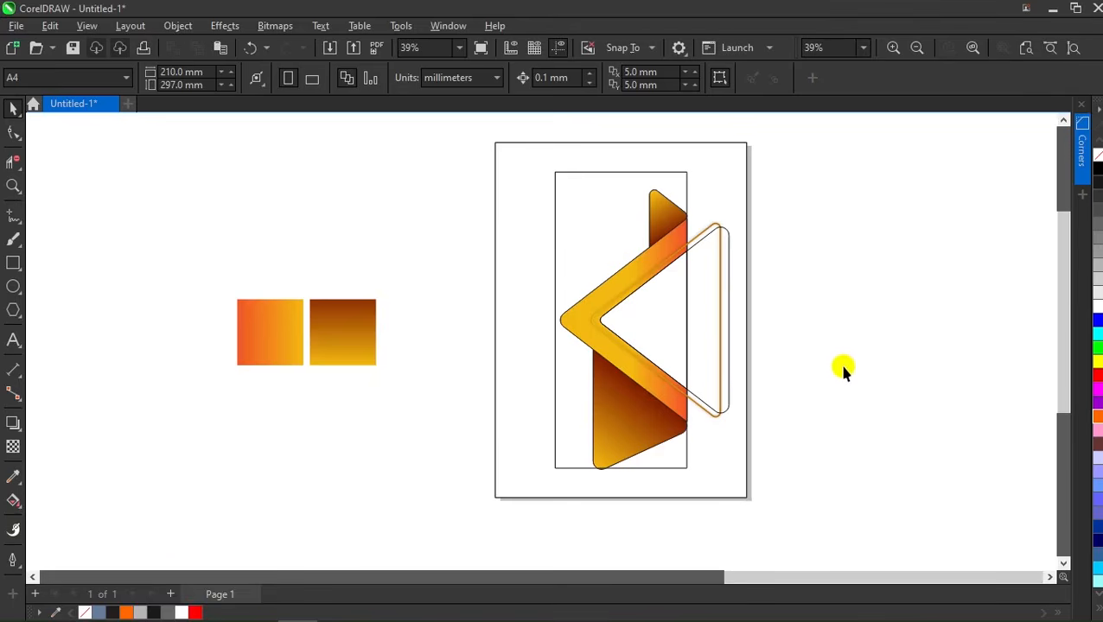
right_click(855, 272)
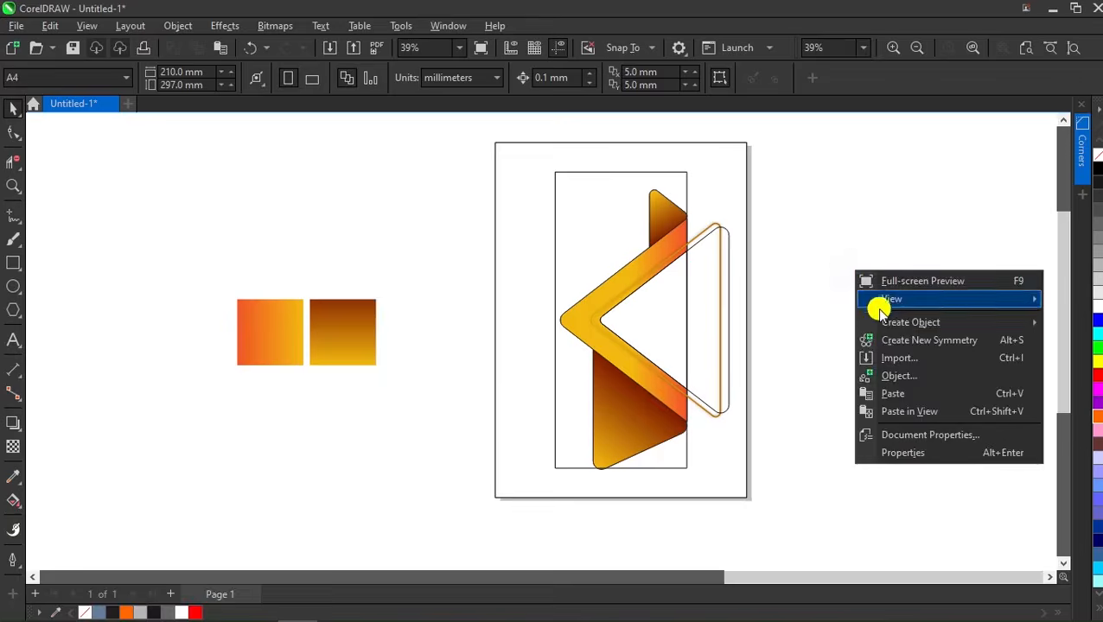
left_click(891, 359)
double_click(189, 138)
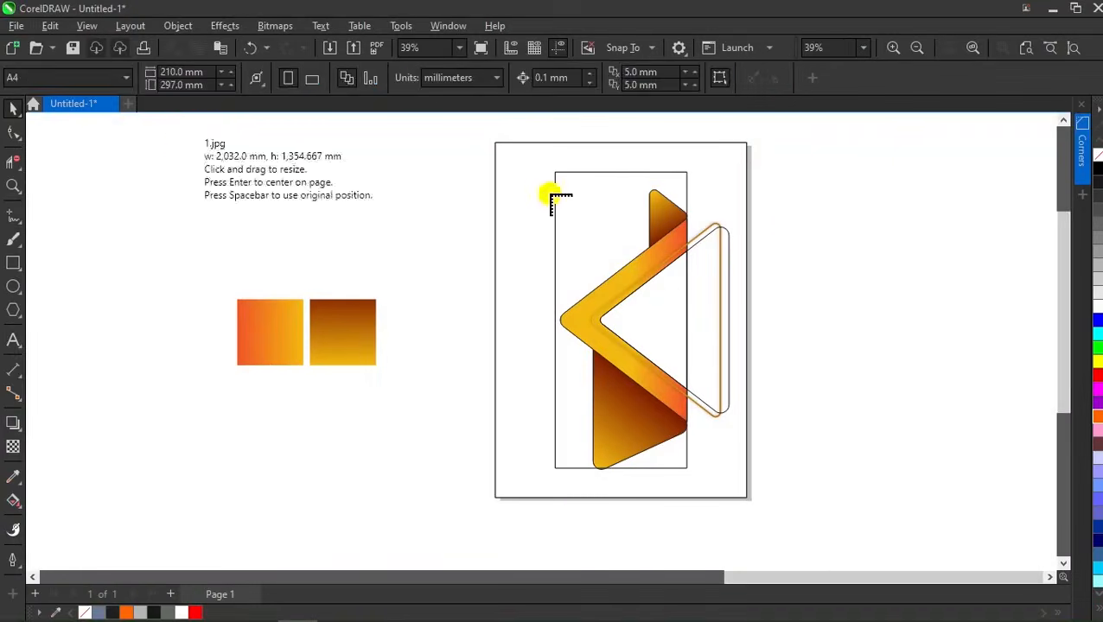
left_click_drag(787, 227, 1046, 399)
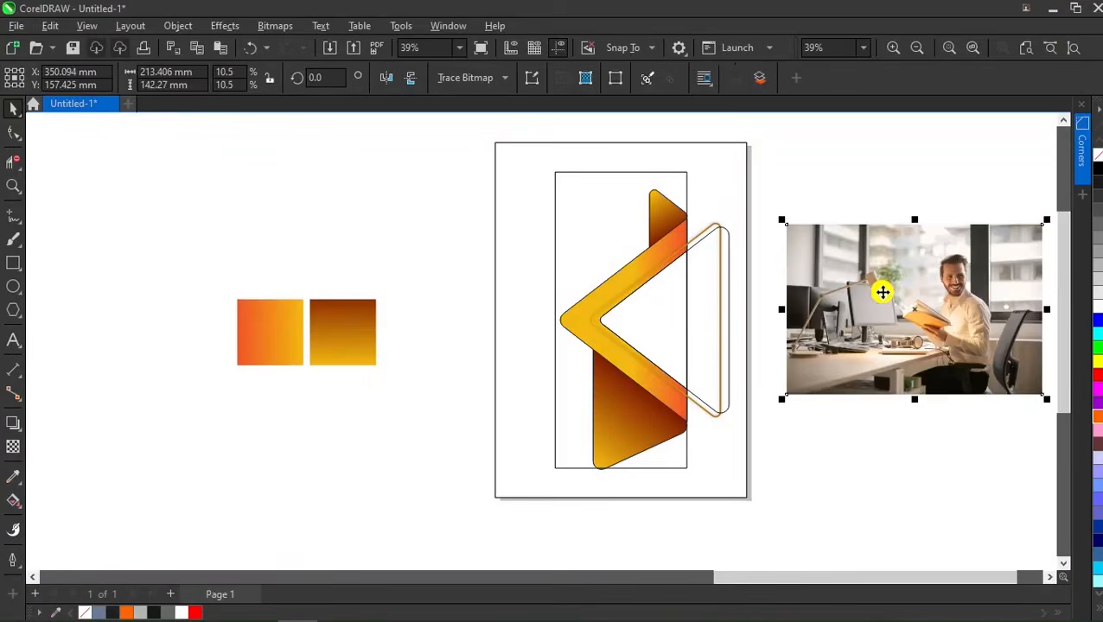
Convert the imported office photo to 8-bit grayscale
left_click(272, 25)
mouse_move(316, 181)
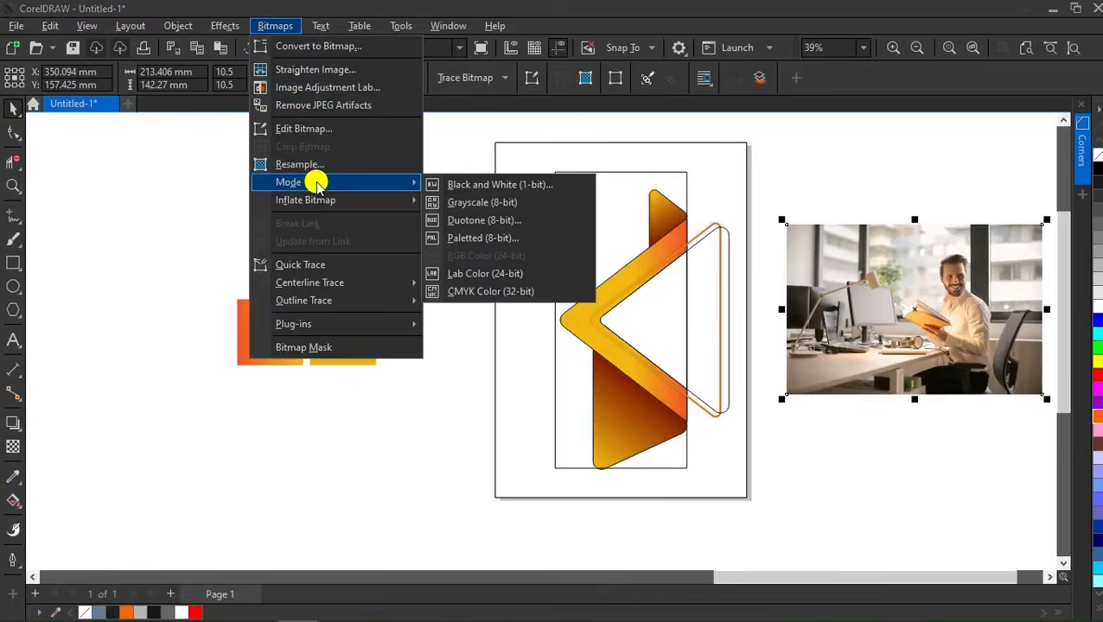
left_click(513, 201)
PowerClip the grayscale photo inside the front rounded triangle
left_click_drag(911, 318, 679, 324)
left_click(733, 373)
scroll(720, 337, "up", 2)
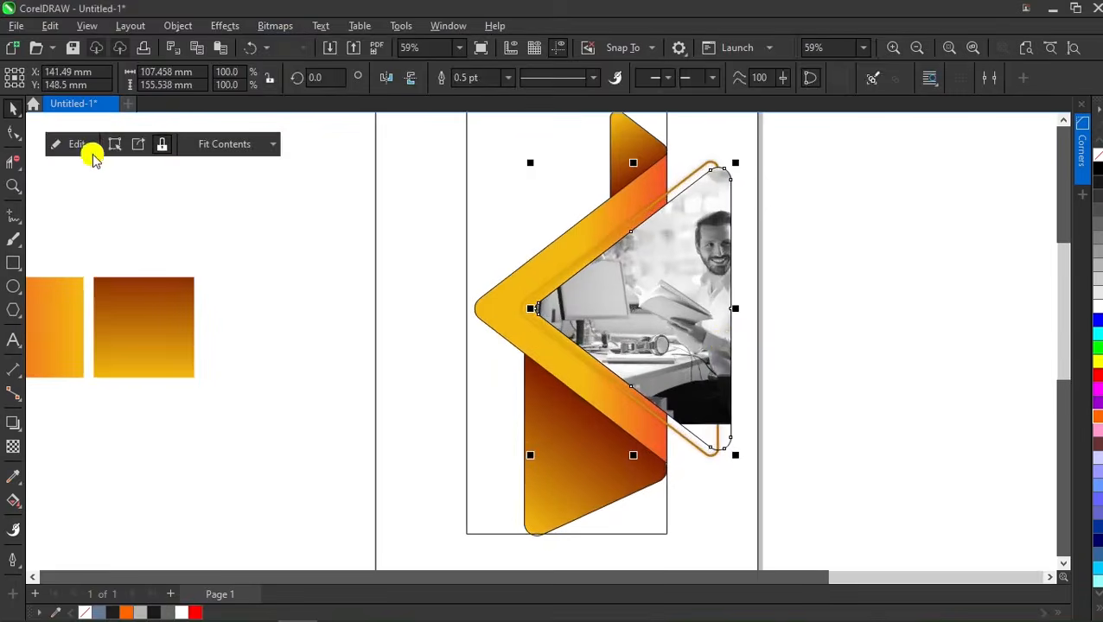
Edit the PowerClip contents, enlarging the photo and shifting it left so the man fills the triangle
left_click(85, 148)
left_click(506, 396)
left_click_drag(457, 433, 354, 460)
left_click_drag(655, 386, 632, 384)
left_click(74, 143)
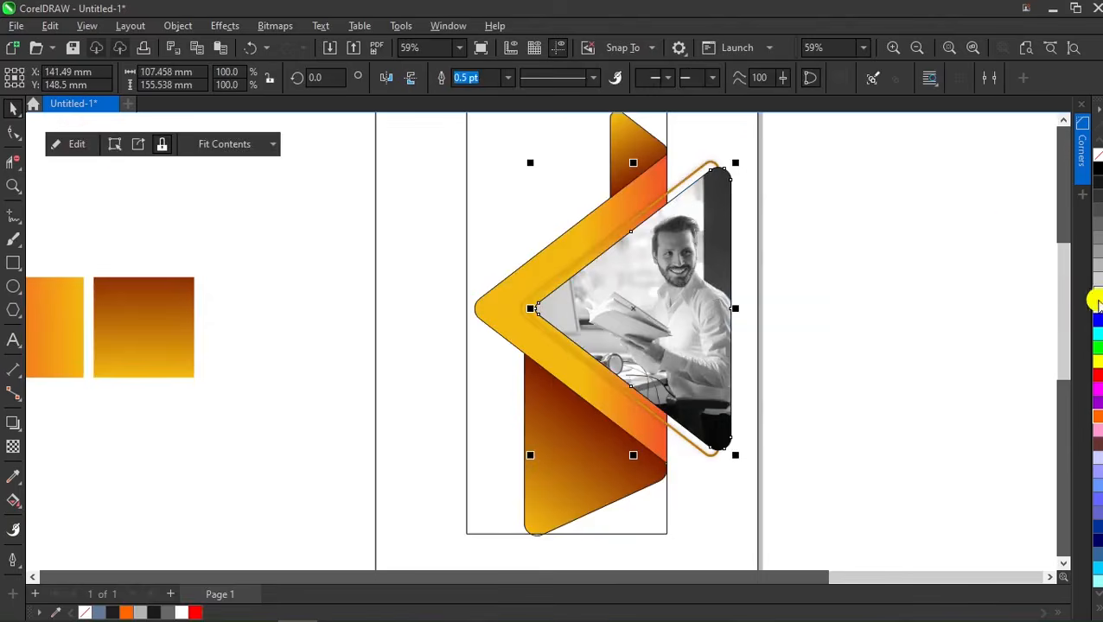
Delete the tall unfilled rectangle surrounding the chevron and triangles
left_click(840, 296)
scroll(628, 291, "down", 3)
left_click(585, 196)
key("Delete")
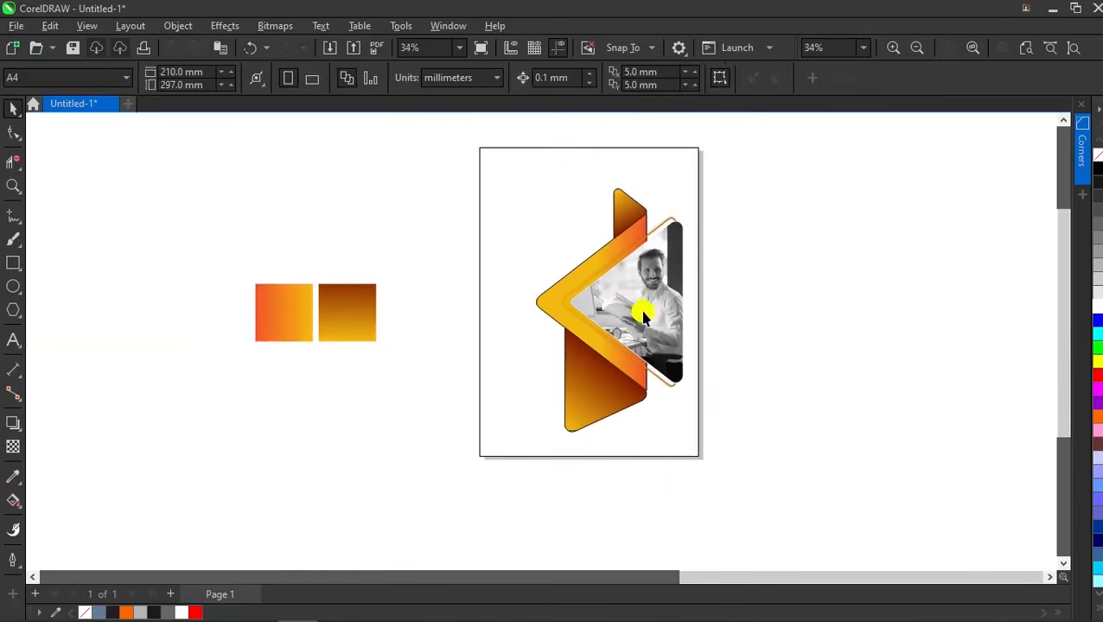
scroll(598, 389, "up", 1)
left_click_drag(96, 276, 307, 413)
left_click(816, 282)
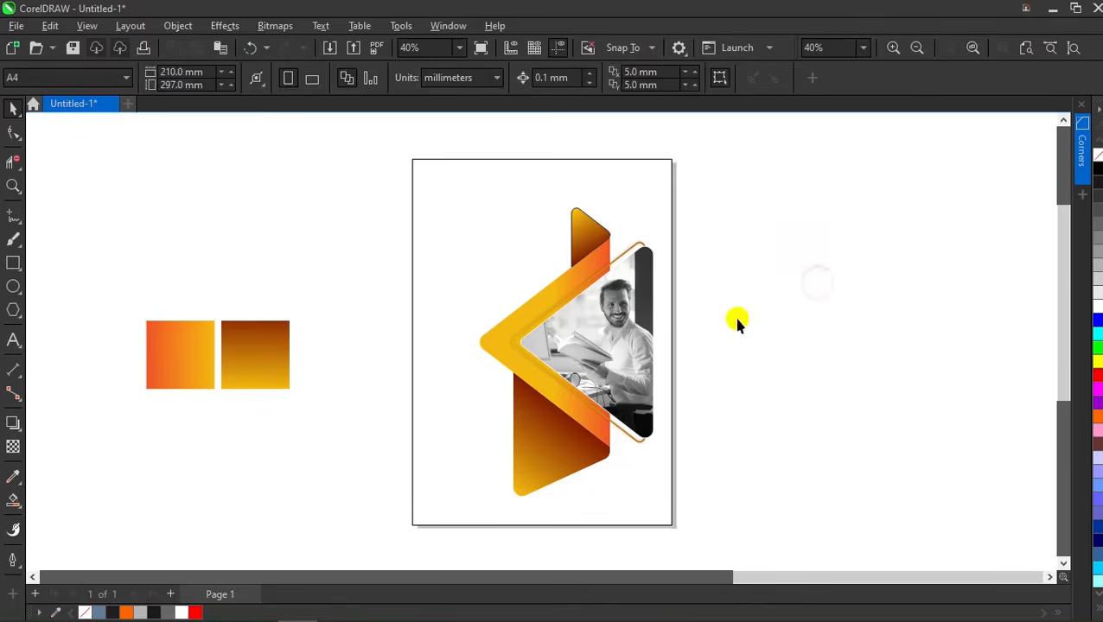
Remove the outlines from the small upper triangle and the rest of the chevron design
left_click(588, 223)
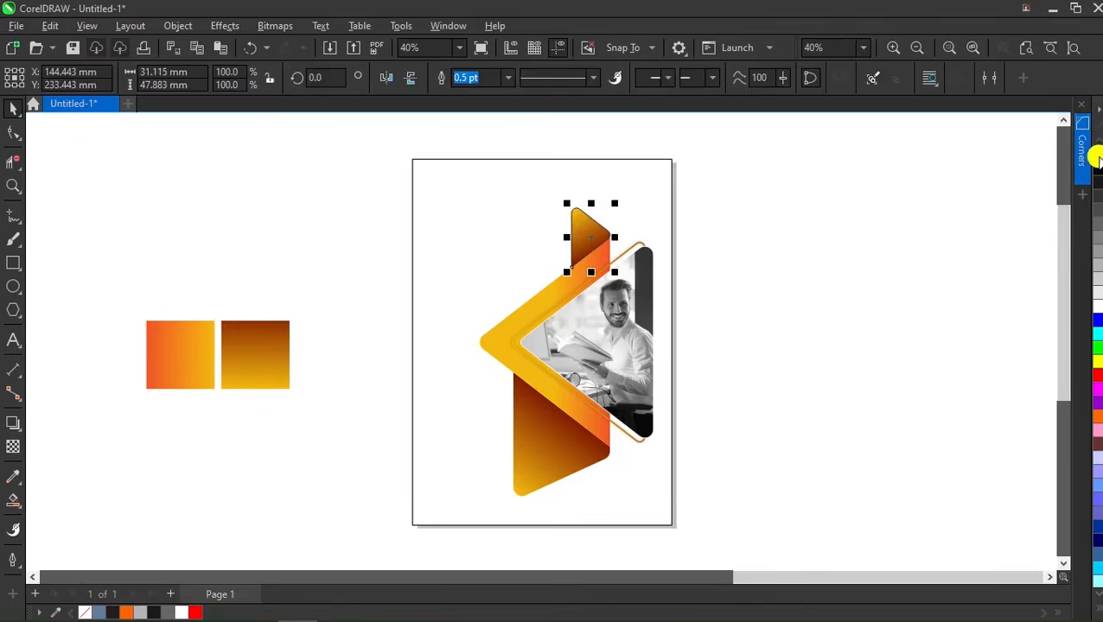
left_click(749, 296)
left_click_drag(433, 494, 440, 524)
left_click(638, 315, "shift")
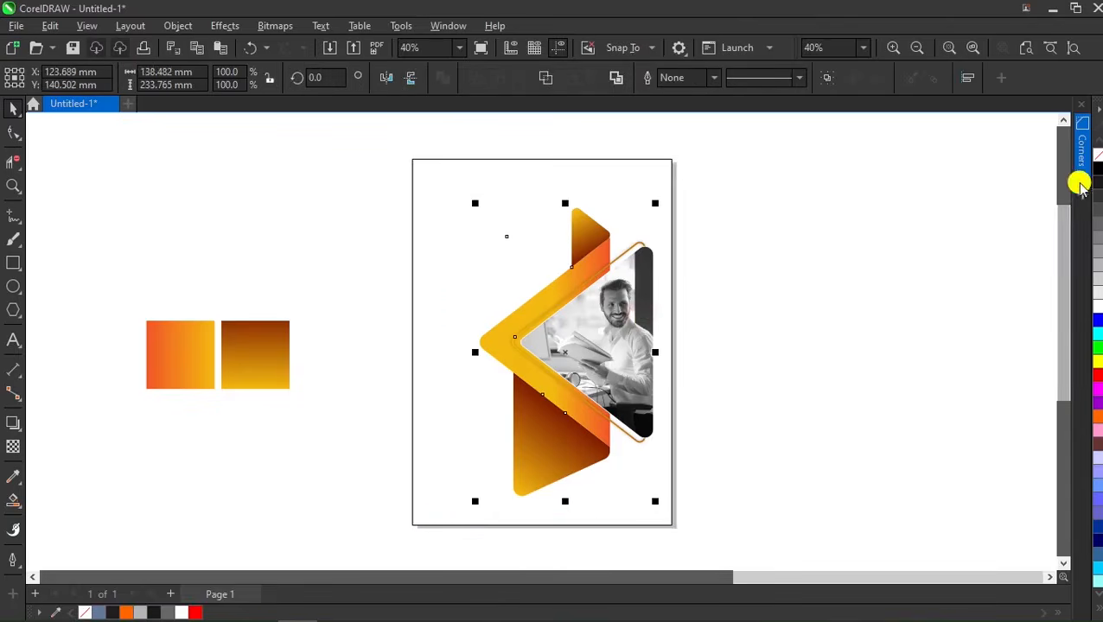
left_click(837, 257)
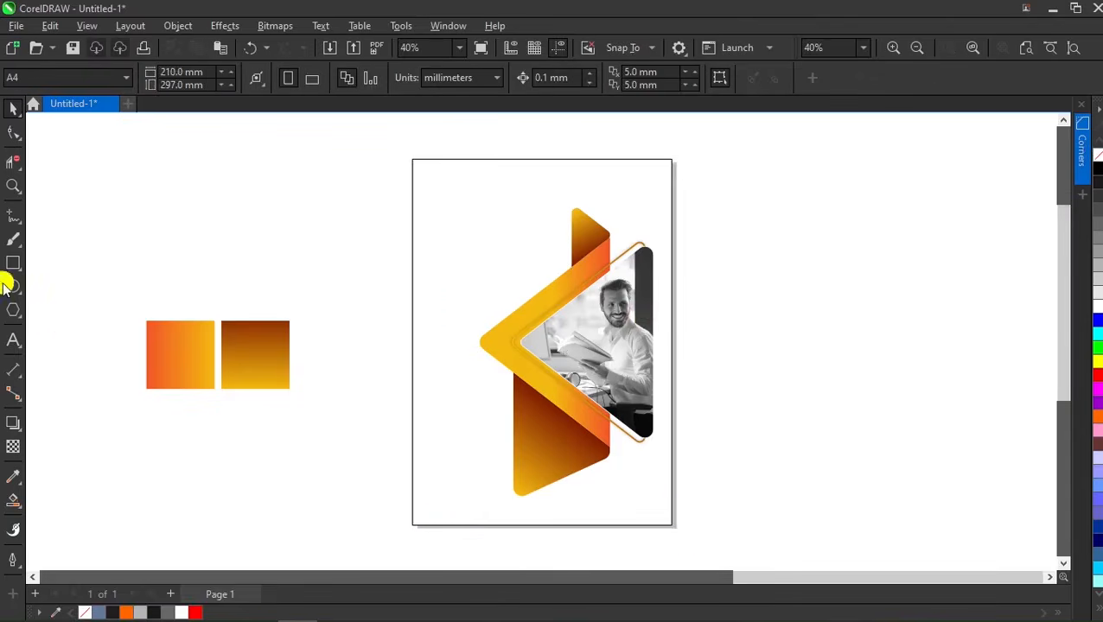
Draw a straight line along the chevron's lower edge and scale it about its centre to about 292 × 226 mm, beyond both page sides
left_click(16, 218)
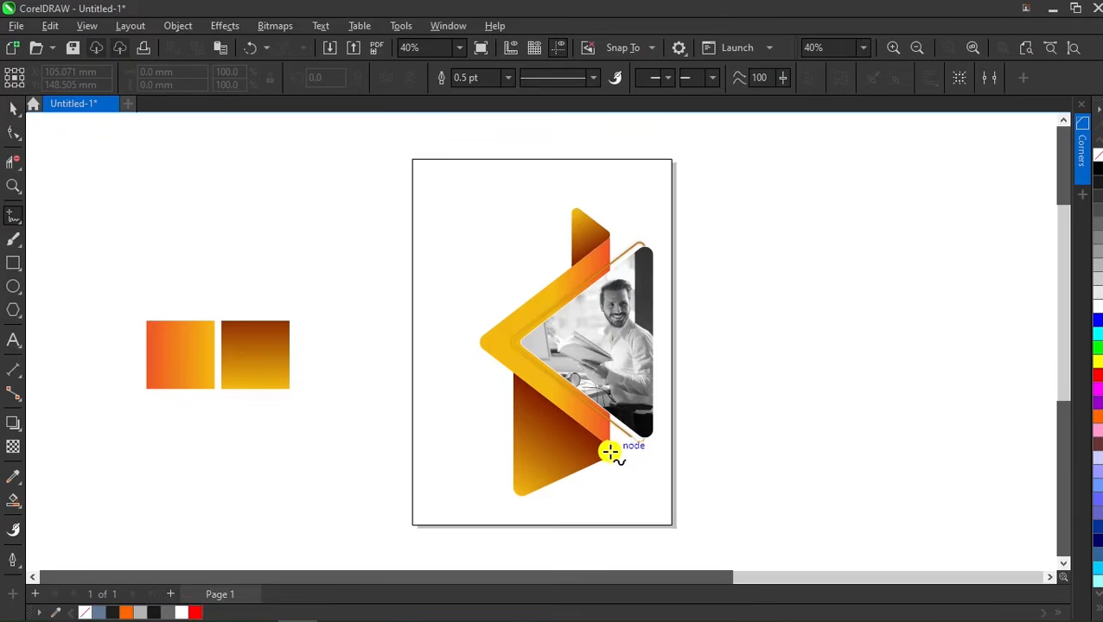
left_click(611, 448)
left_click(479, 345, "ctrl")
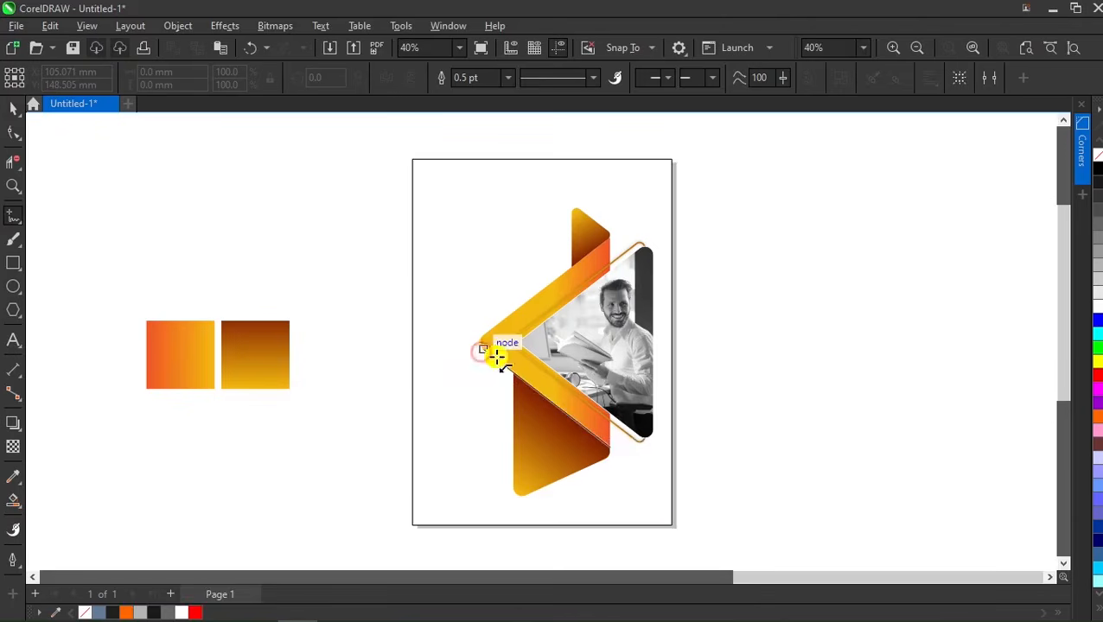
key("space")
left_click_drag(617, 451, 734, 541)
key("space")
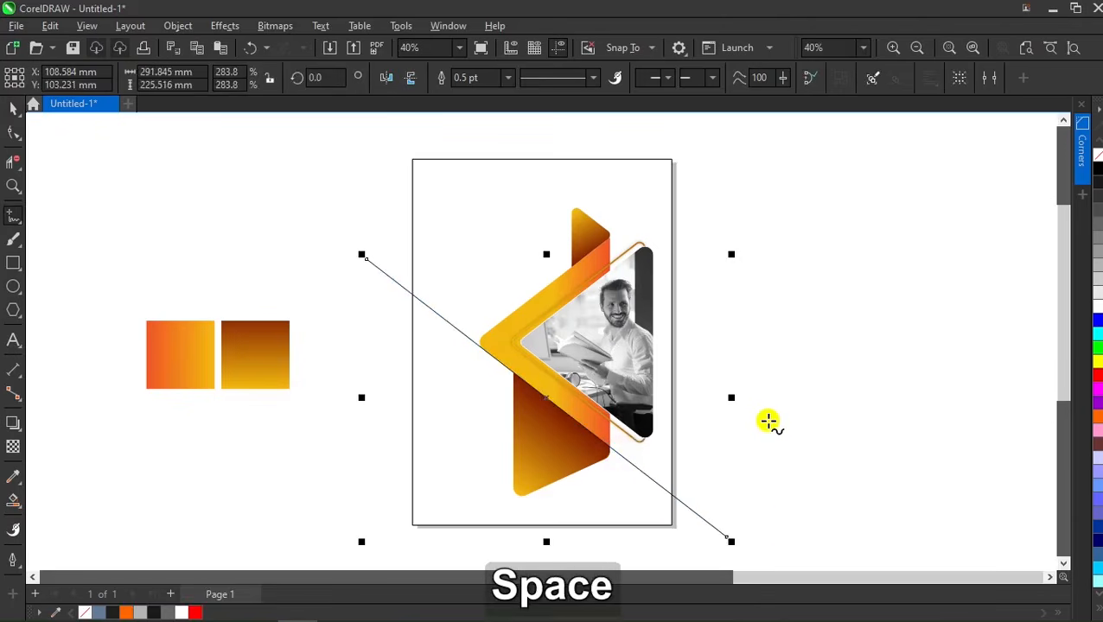
Create a filled region with Smart Fill in the page area below the diagonal line
left_click(67, 519)
left_click(12, 498)
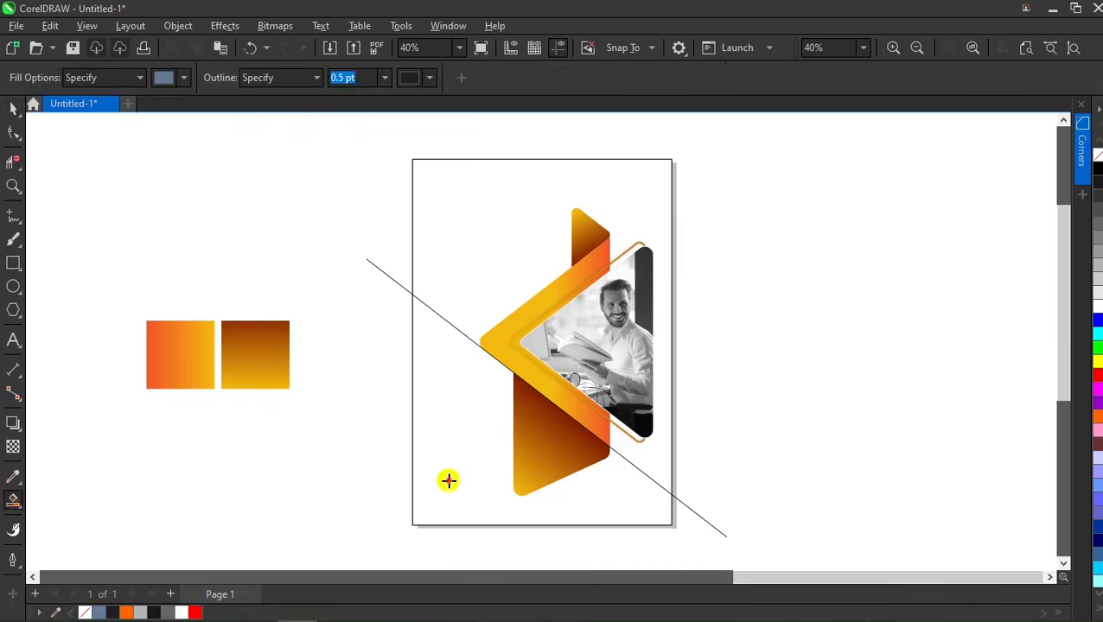
left_click(448, 480)
key("space")
left_click(751, 356)
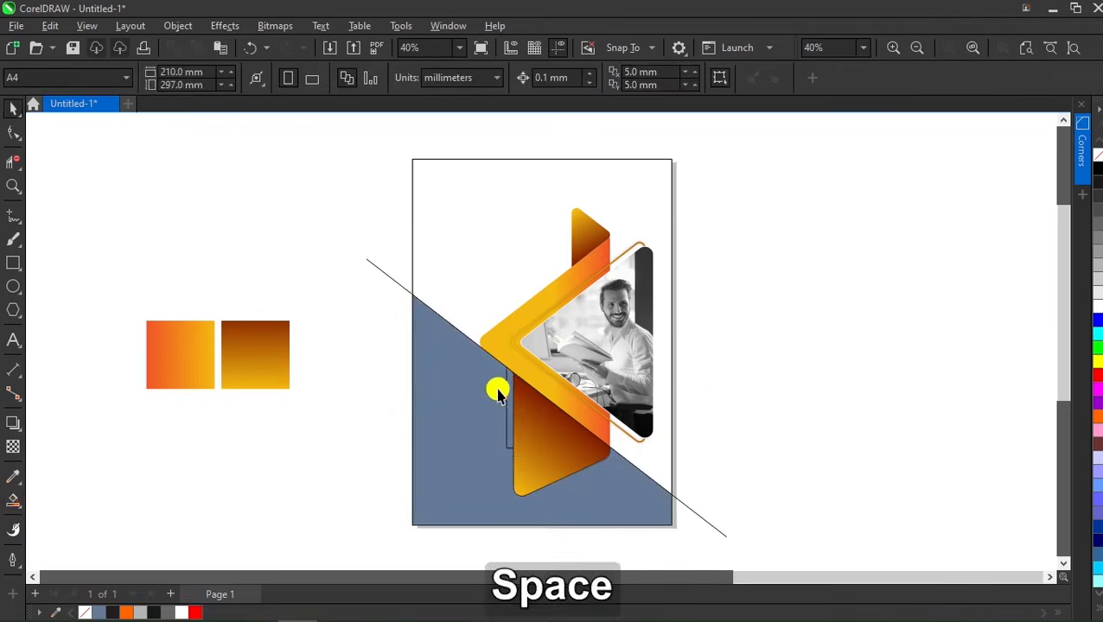
Delete the diagonal construction line, keeping the filled region below it
left_click(451, 394)
left_click(470, 77)
left_click(369, 178)
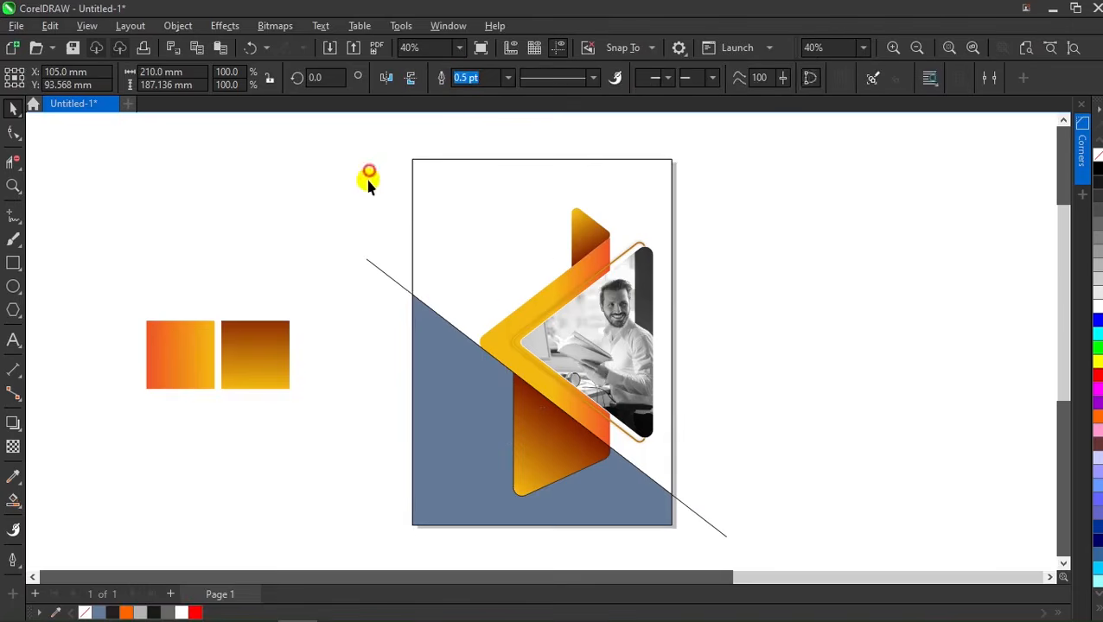
left_click(378, 268)
key("Delete")
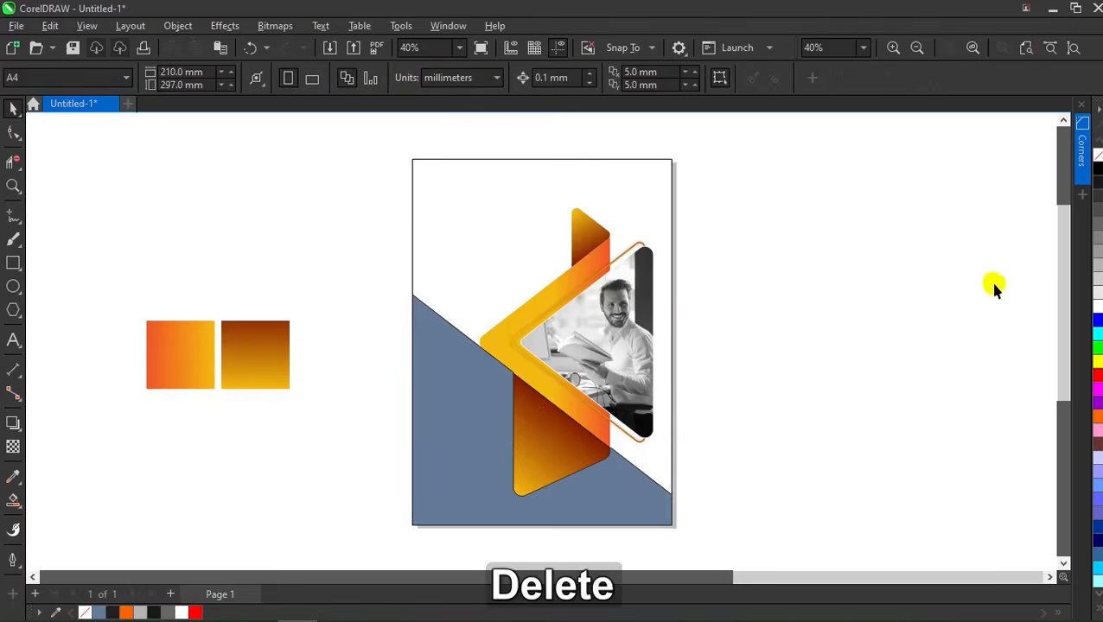
Remove the lower region's outline and fill it with dark gray
left_click(450, 458)
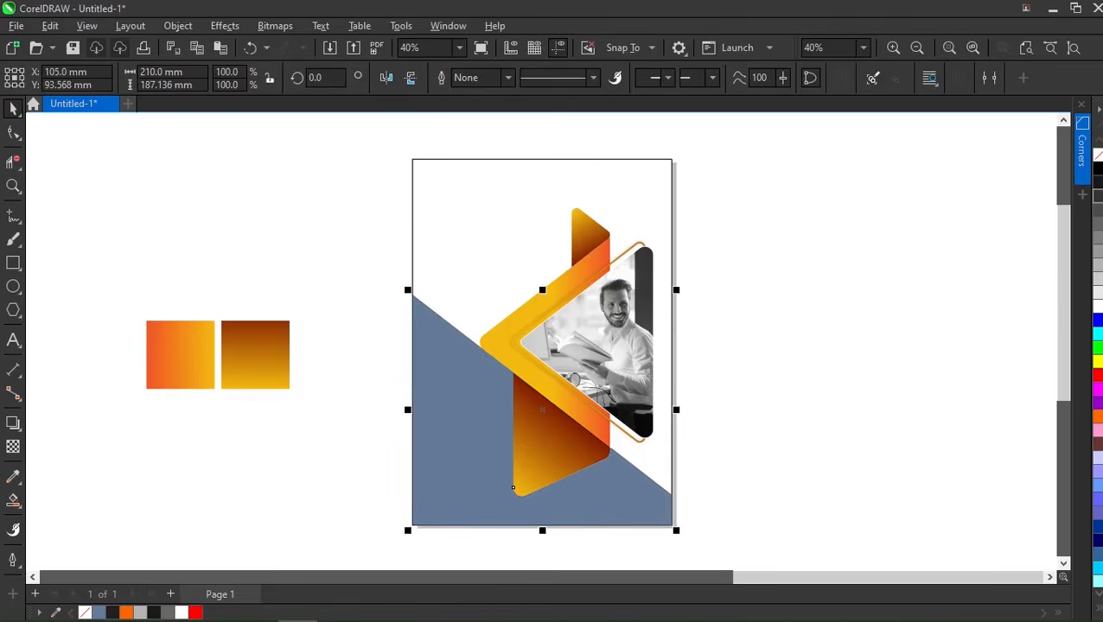
left_click(1097, 198)
left_click(781, 314)
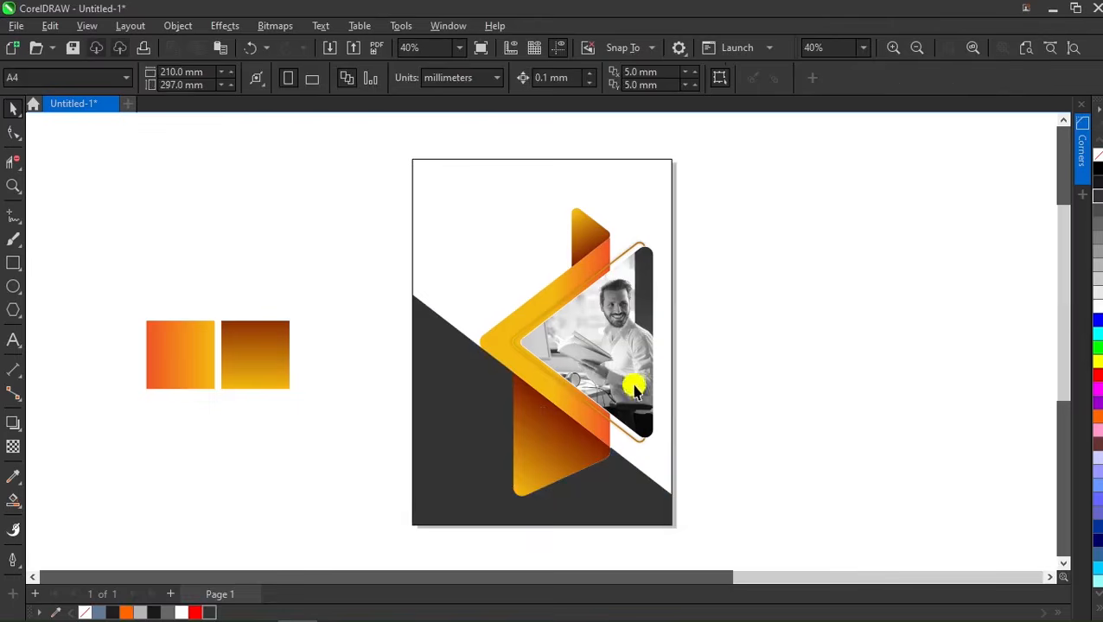
Fill the page-sized background rectangle with a very light gray tint and remove its outline
left_click(524, 242)
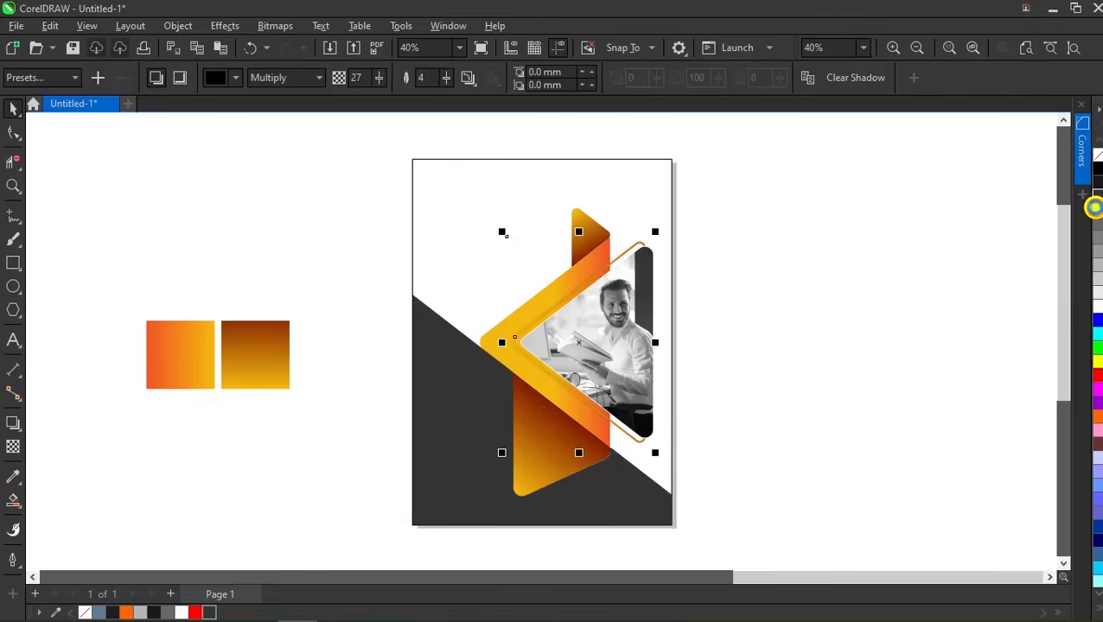
key("ctrl+z")
left_click(550, 182)
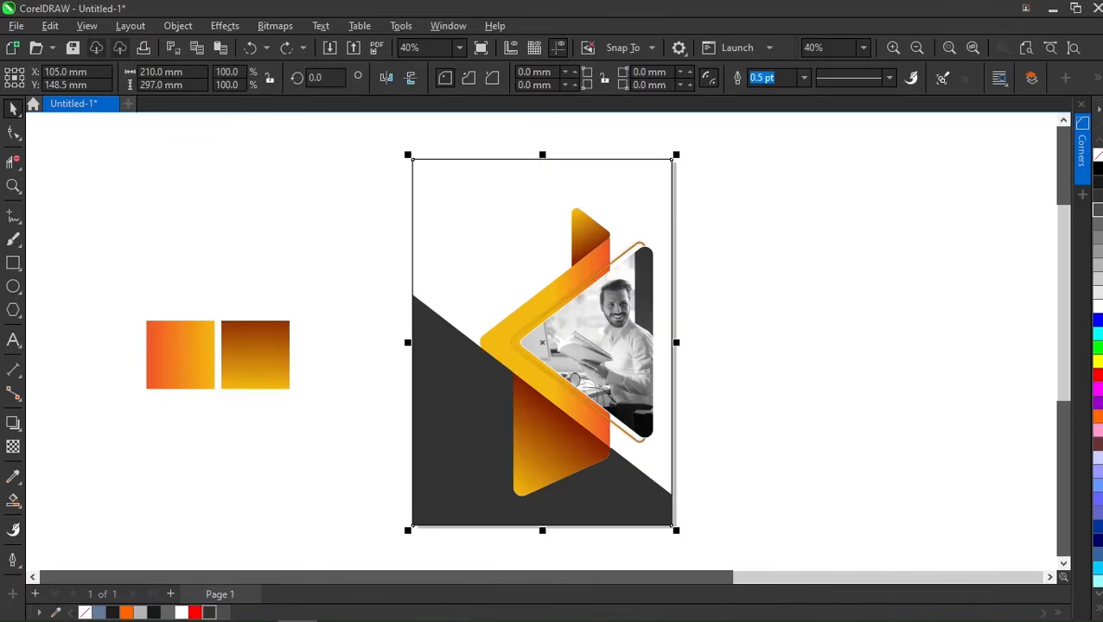
left_click(1095, 297)
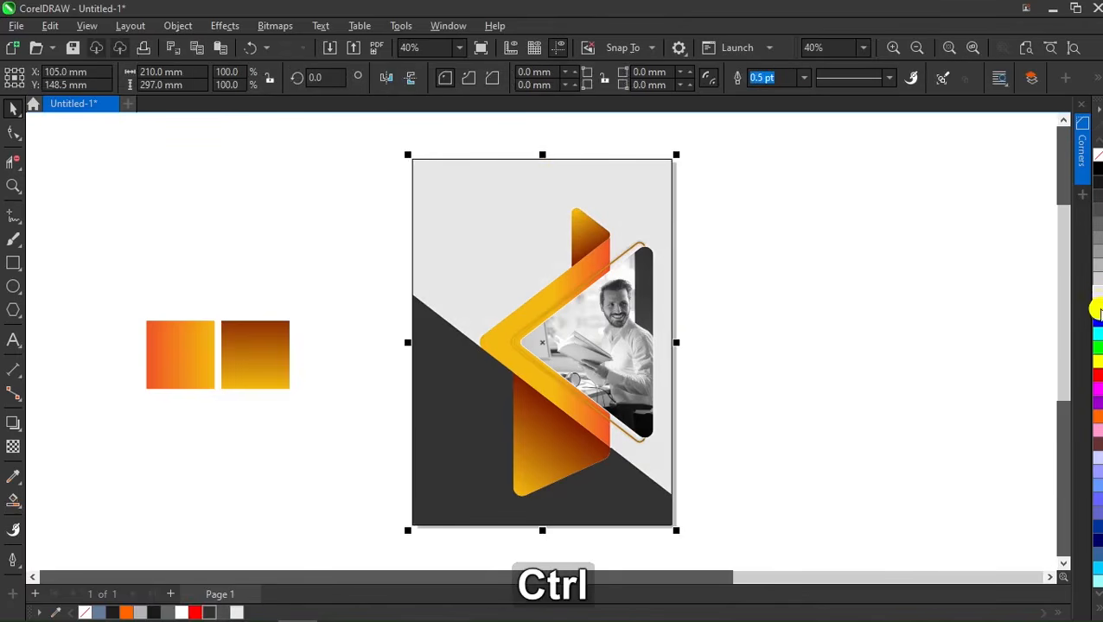
left_click(1096, 307, "ctrl")
right_click(1098, 156)
left_click(825, 194)
Delete the two gradient-filled sample squares beside the page
left_click_drag(141, 313, 345, 437)
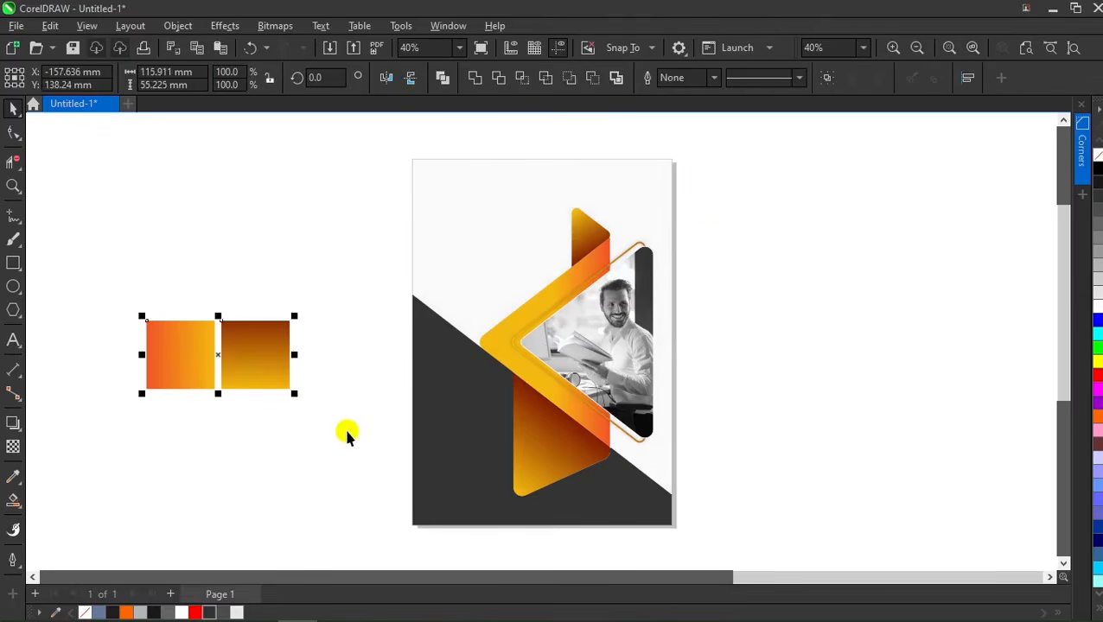
key("Delete")
left_click_drag(770, 137, 387, 524)
right_click(532, 408)
left_click(708, 231)
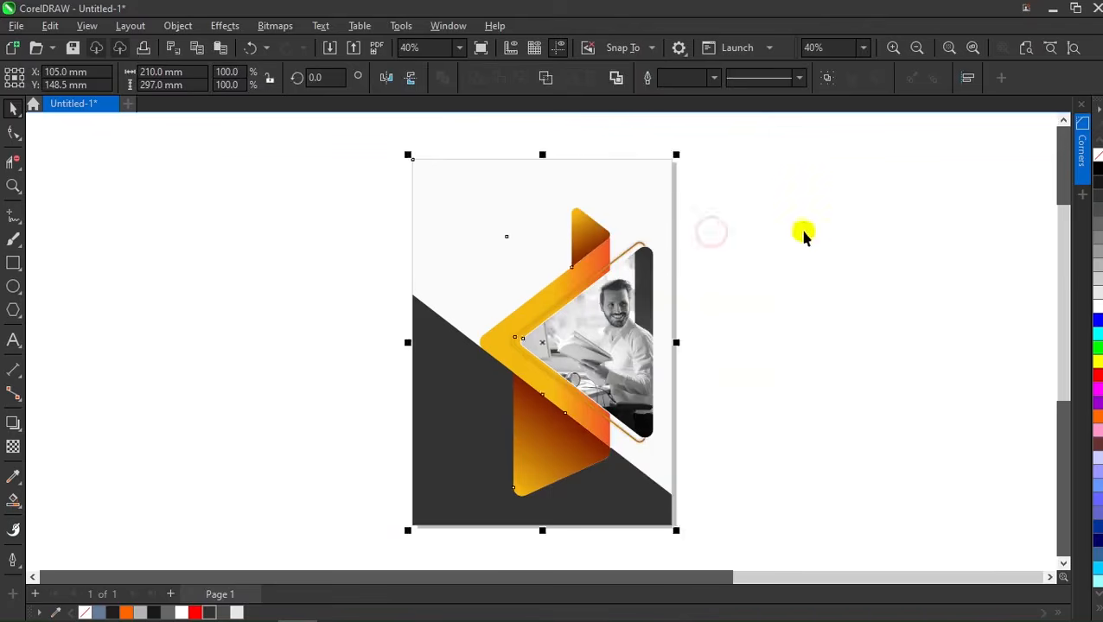
key("Escape")
Draw a page-height rectangle about 64 mm wide near the page's left edge, filled black with no outline
left_click(14, 263)
left_click_drag(426, 156, 510, 527)
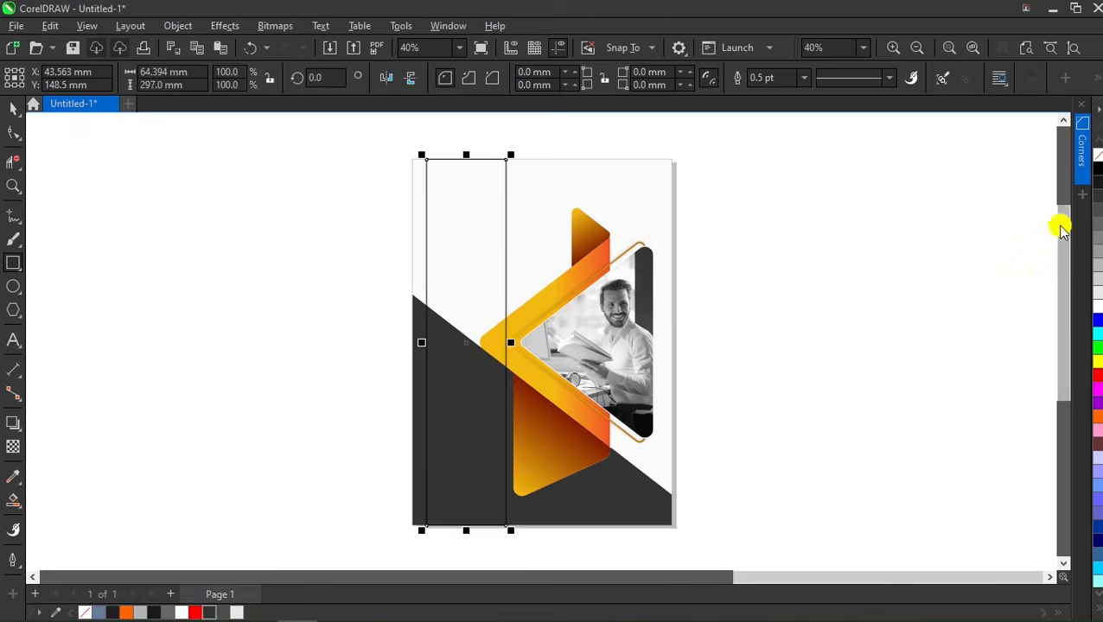
left_click(1096, 170)
right_click(1096, 156)
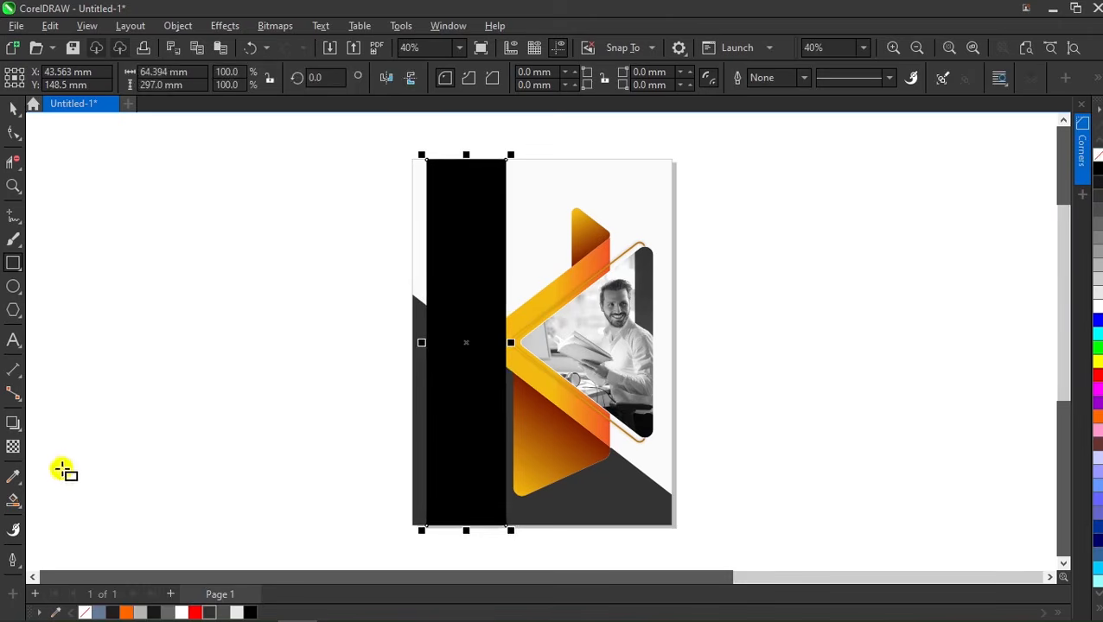
Apply a horizontal linear transparency to the black rectangle so it fades rightward into a soft spine shadow
left_click(13, 447)
left_click_drag(429, 347, 339, 349)
left_click_drag(480, 347, 466, 347)
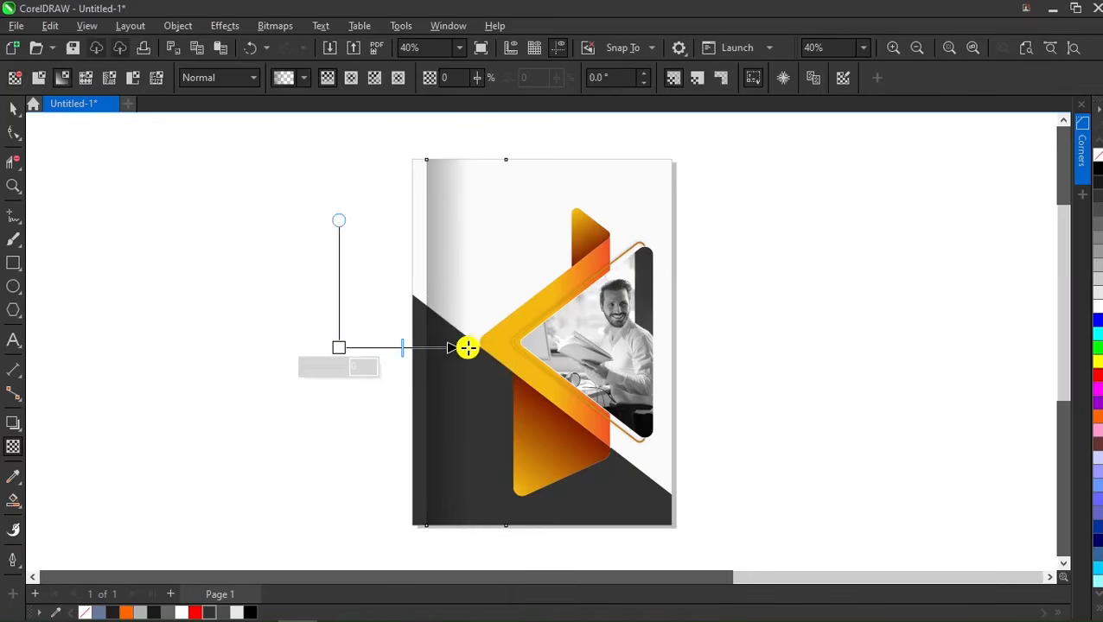
left_click(15, 105)
Select all the artwork on the page and group it
scroll(418, 296, "down", 3)
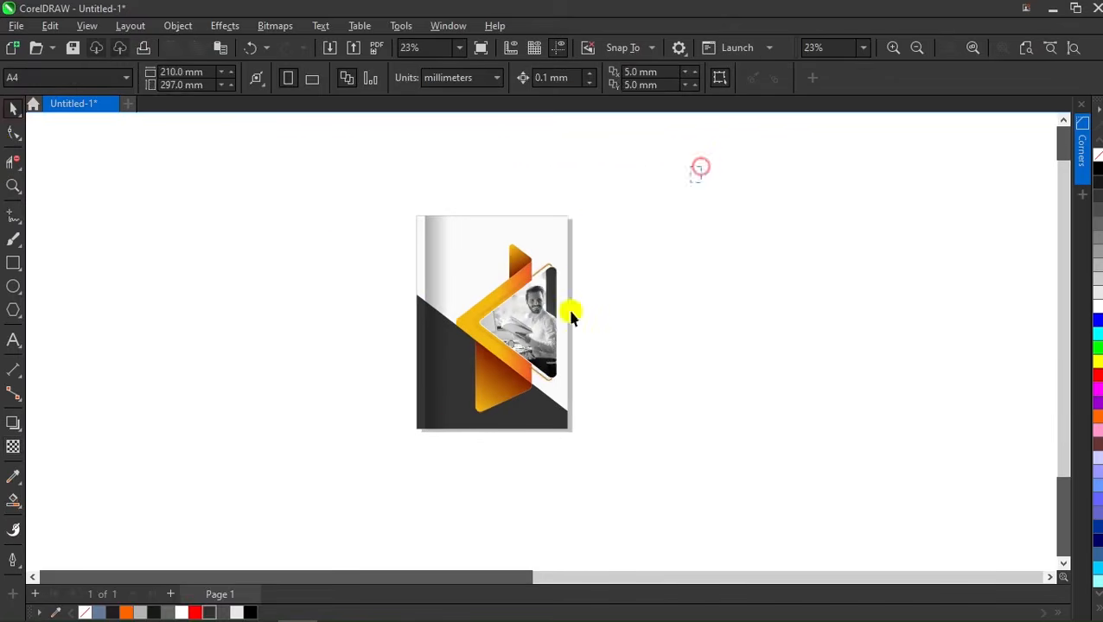
right_click(464, 364)
left_click(638, 238)
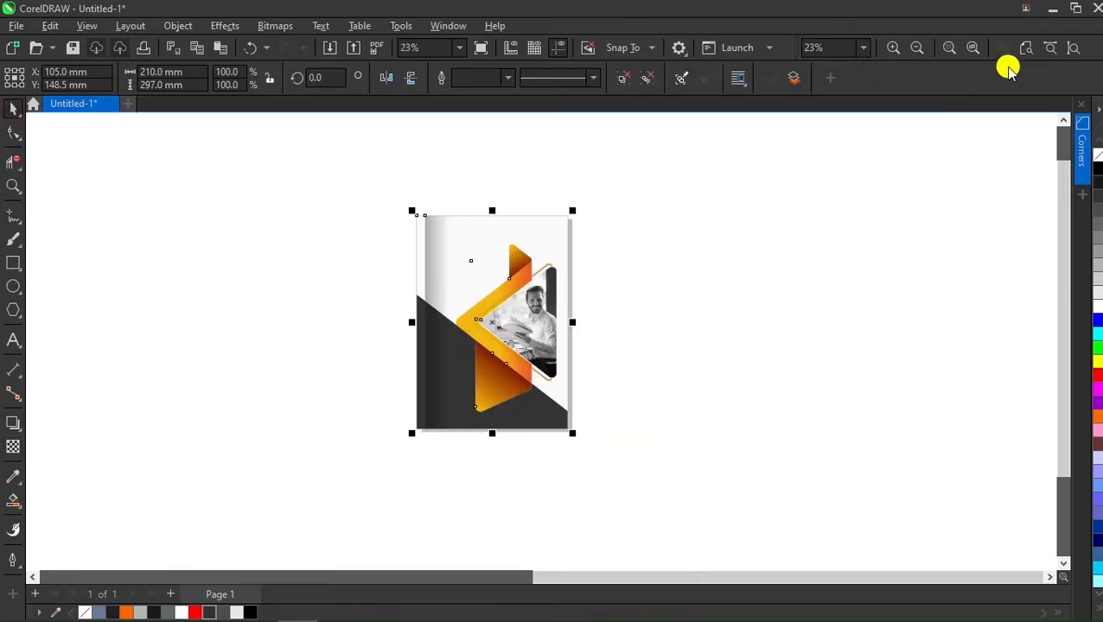
Examine the finished cover design enlarged in full-screen preview
left_click(1002, 52)
left_click(764, 197)
right_click(765, 199)
left_click(803, 206)
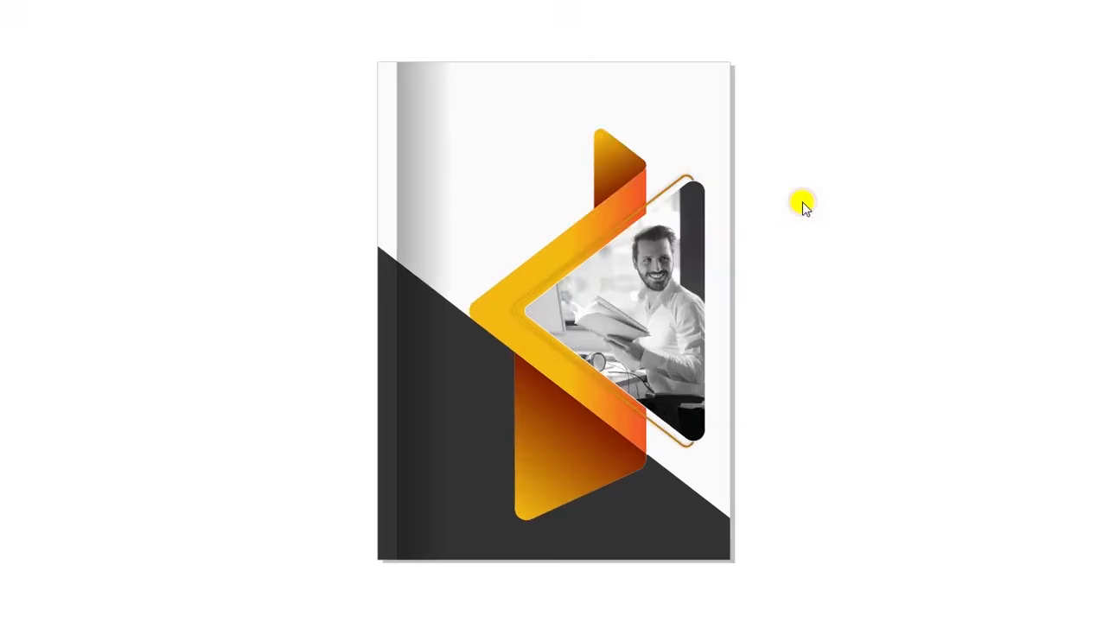